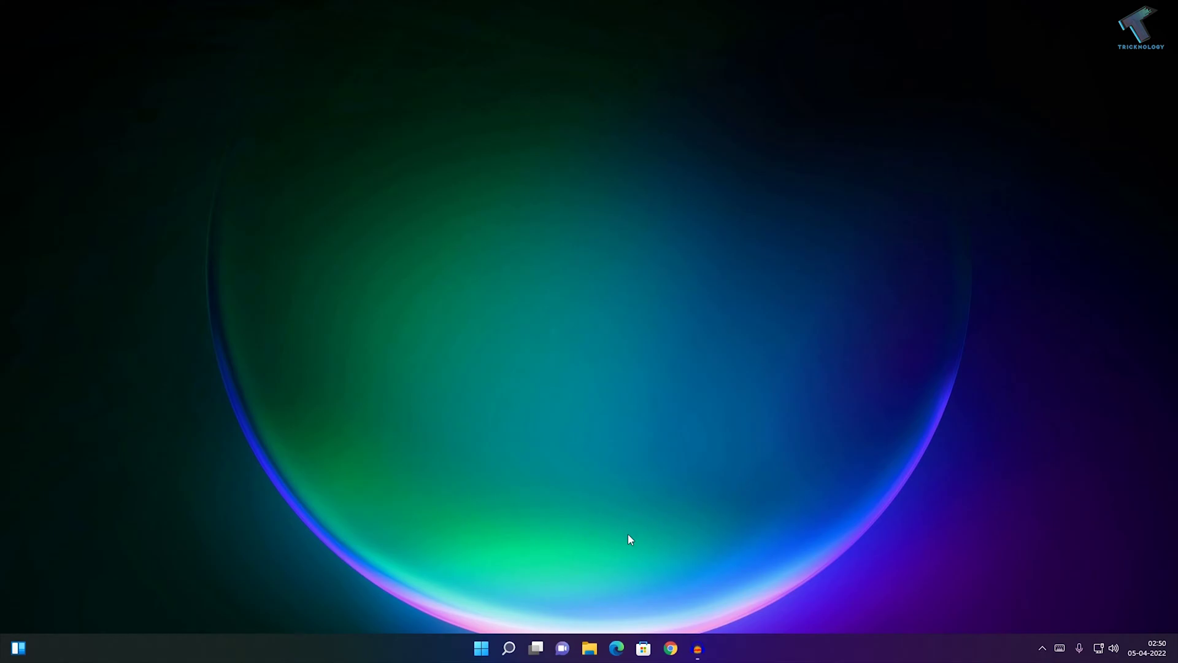
- Open Settings from the Start right-click menu and enlarge its window
right_click(488, 652)
left_click(489, 526)
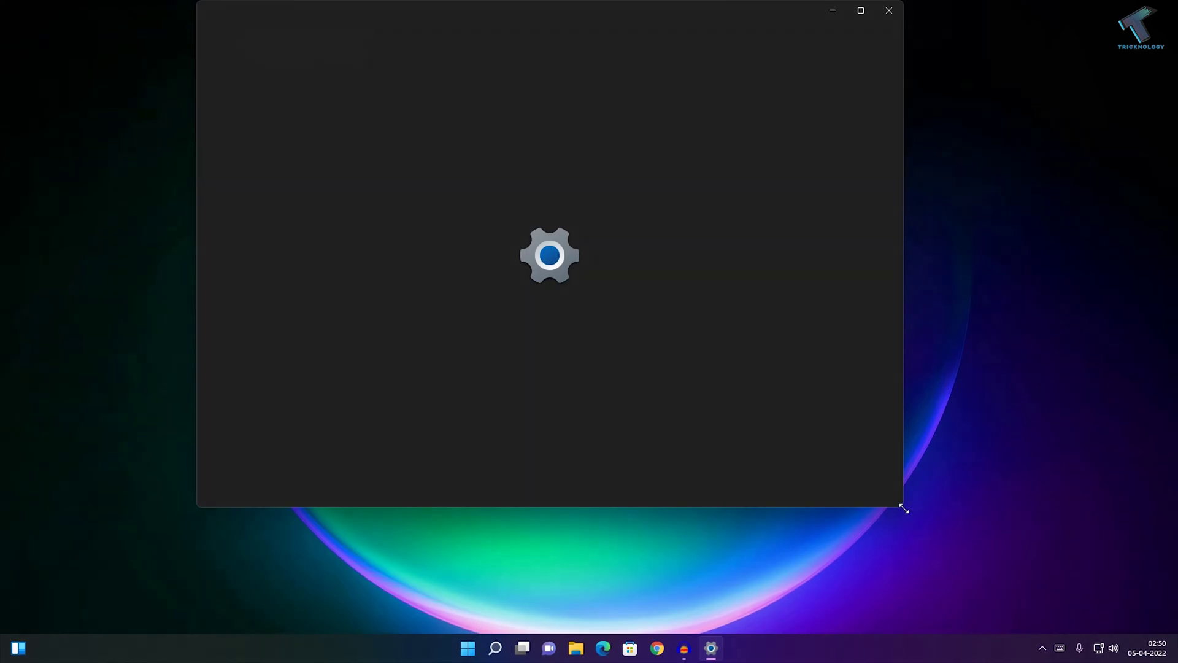
left_click_drag(904, 509, 1020, 587)
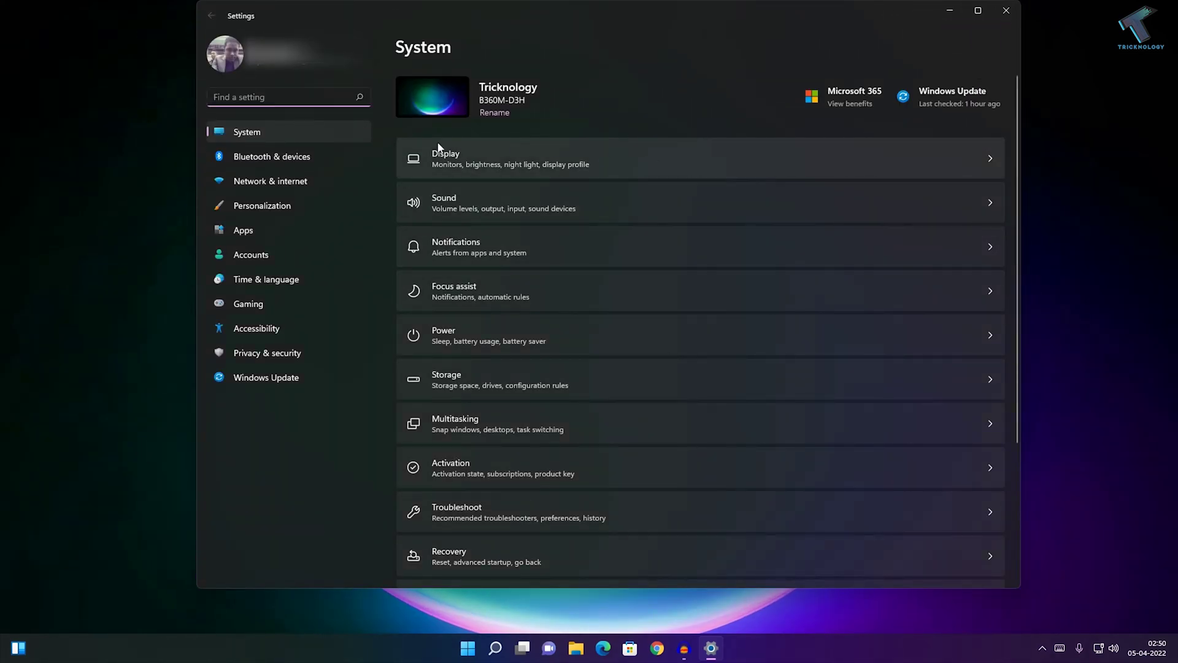
- Go to System > Troubleshoot > Other troubleshooters
left_click(279, 129)
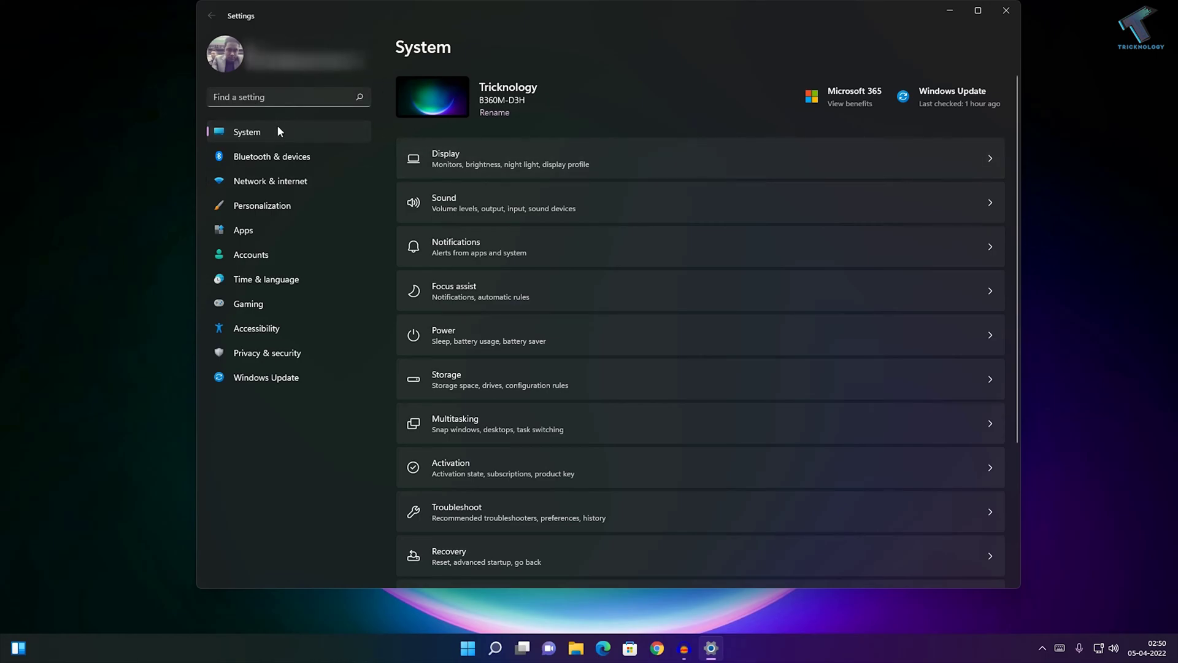
scroll(484, 203, "down", 2)
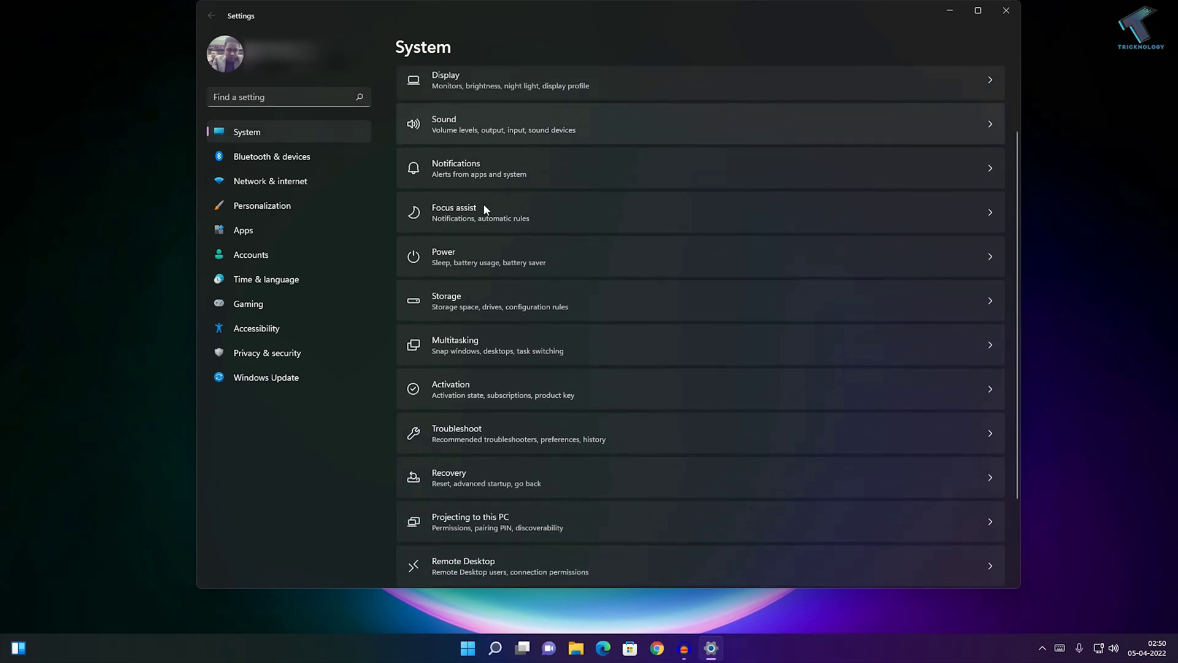
left_click(480, 432)
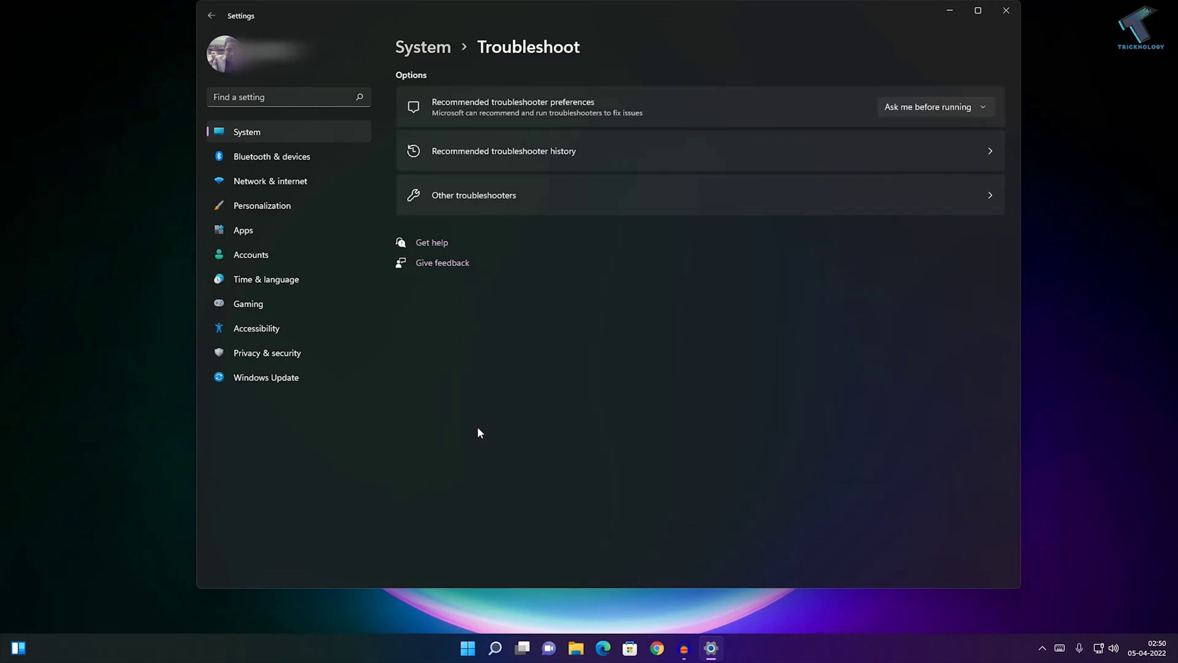
left_click(498, 199)
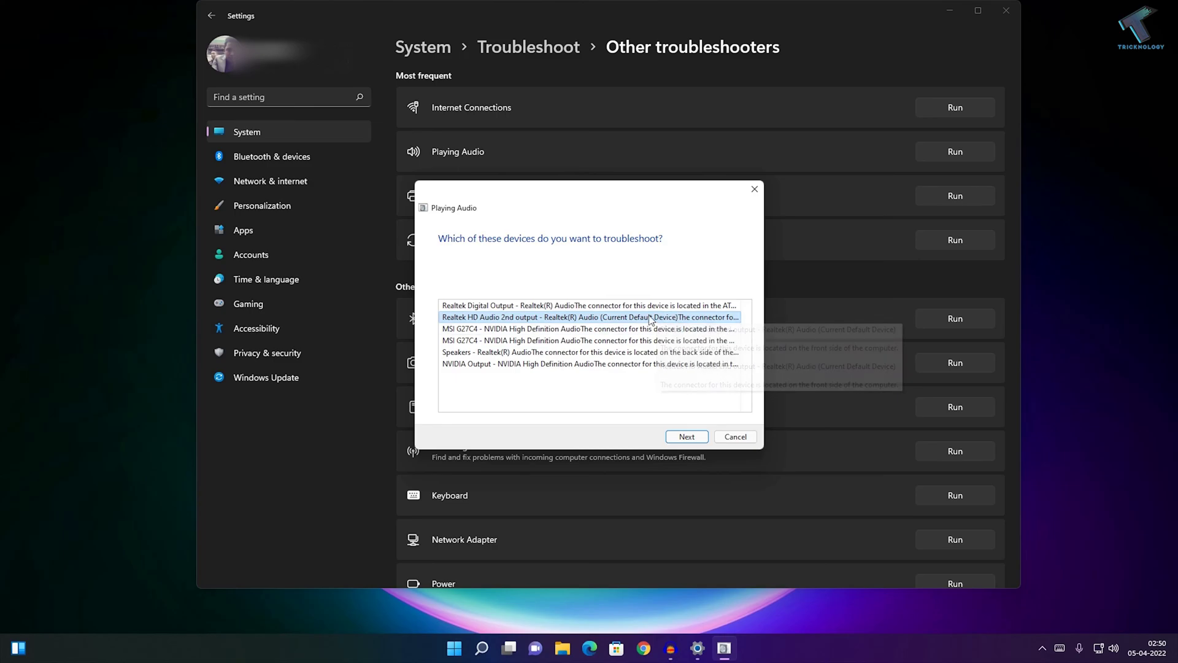
- Troubleshoot the Speakers - Realtek(R) Audio device and apply the fix making them the default
left_click(614, 352)
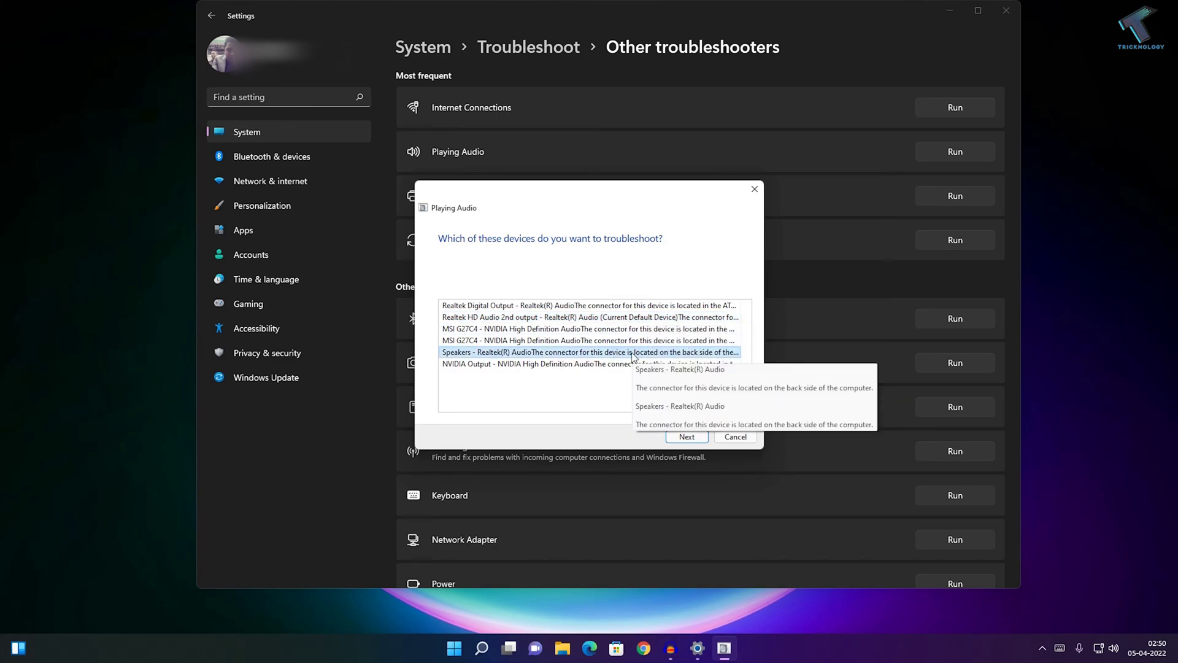
left_click(705, 438)
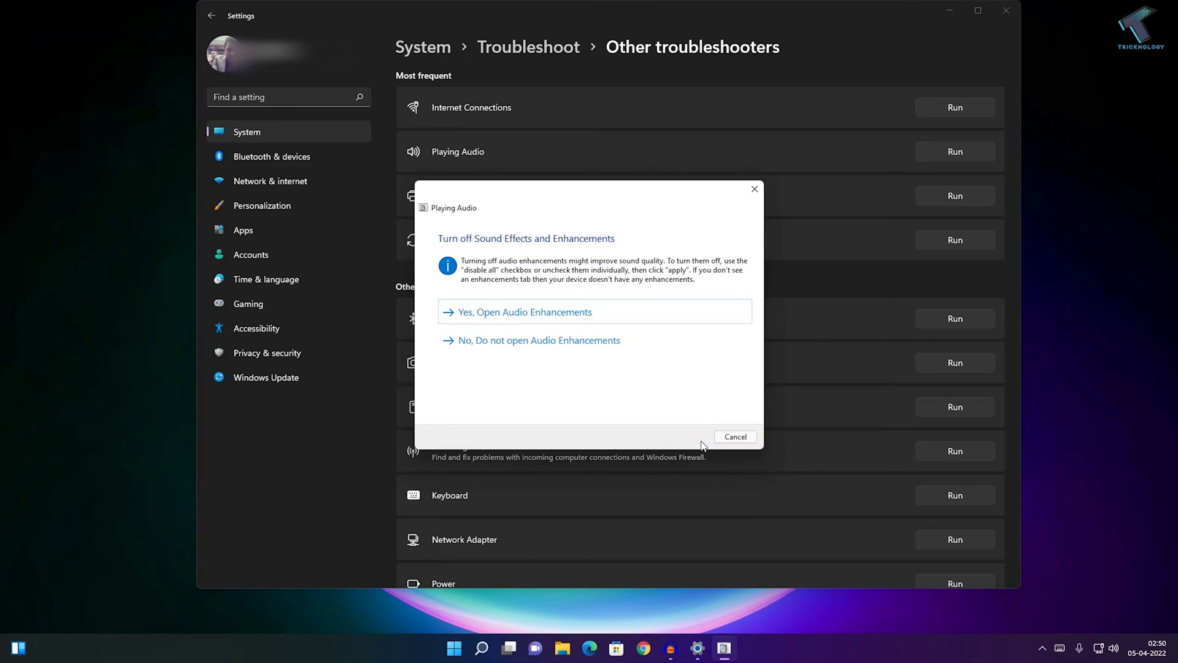
left_click(565, 320)
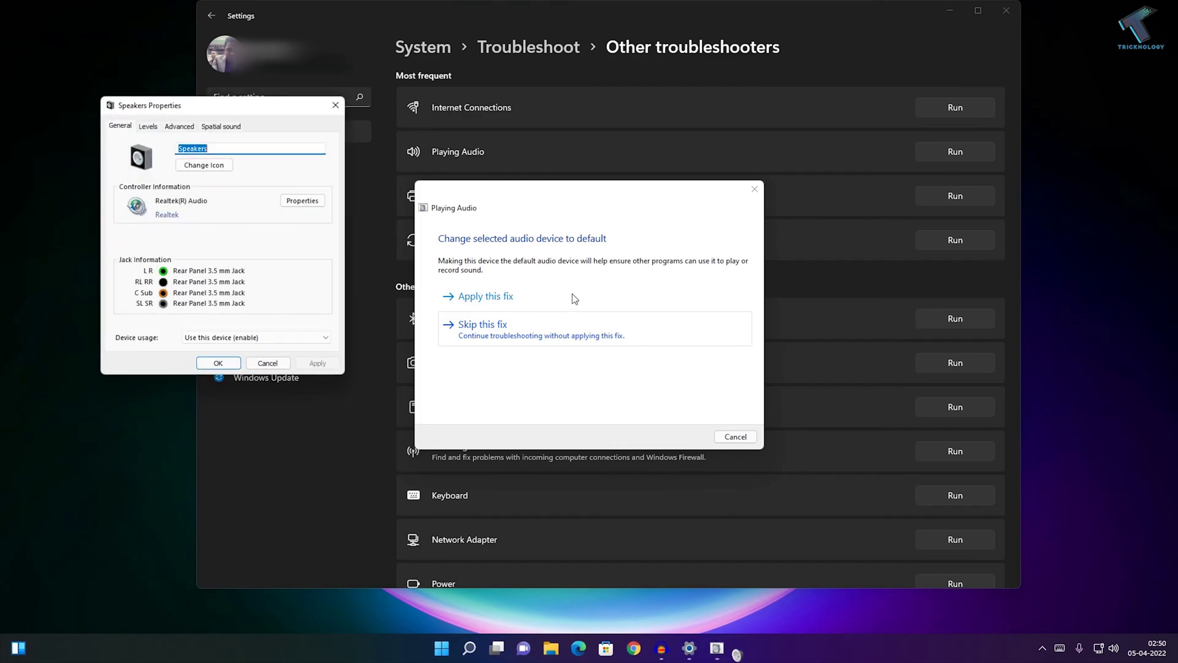
left_click(569, 299)
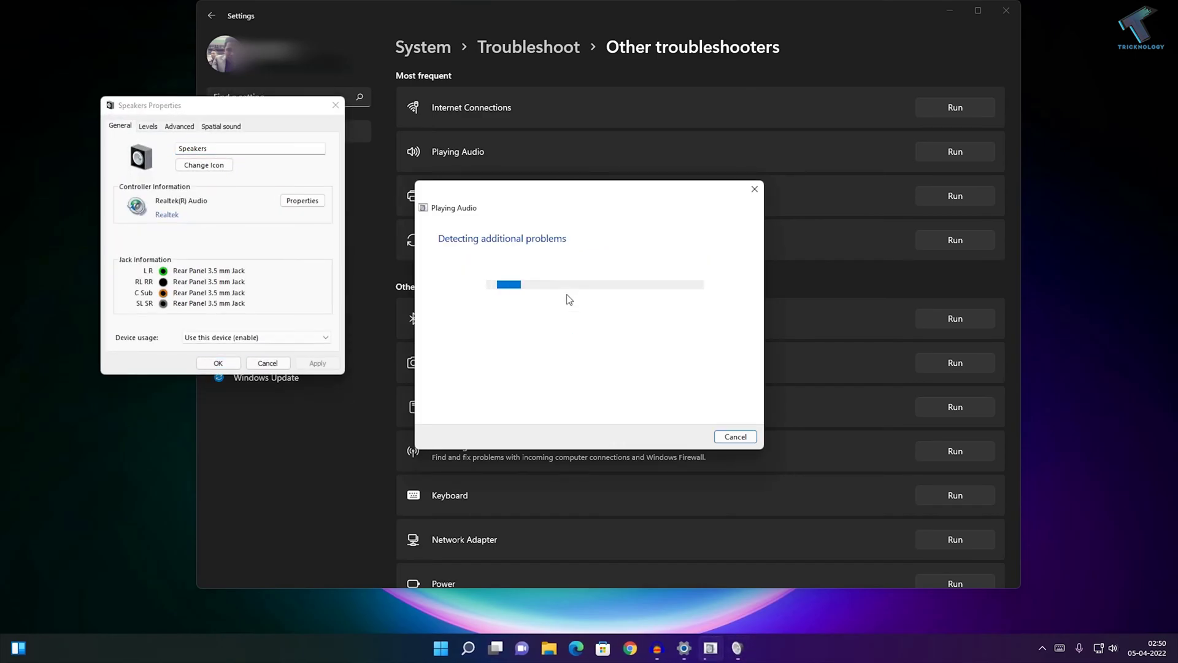
left_click(218, 363)
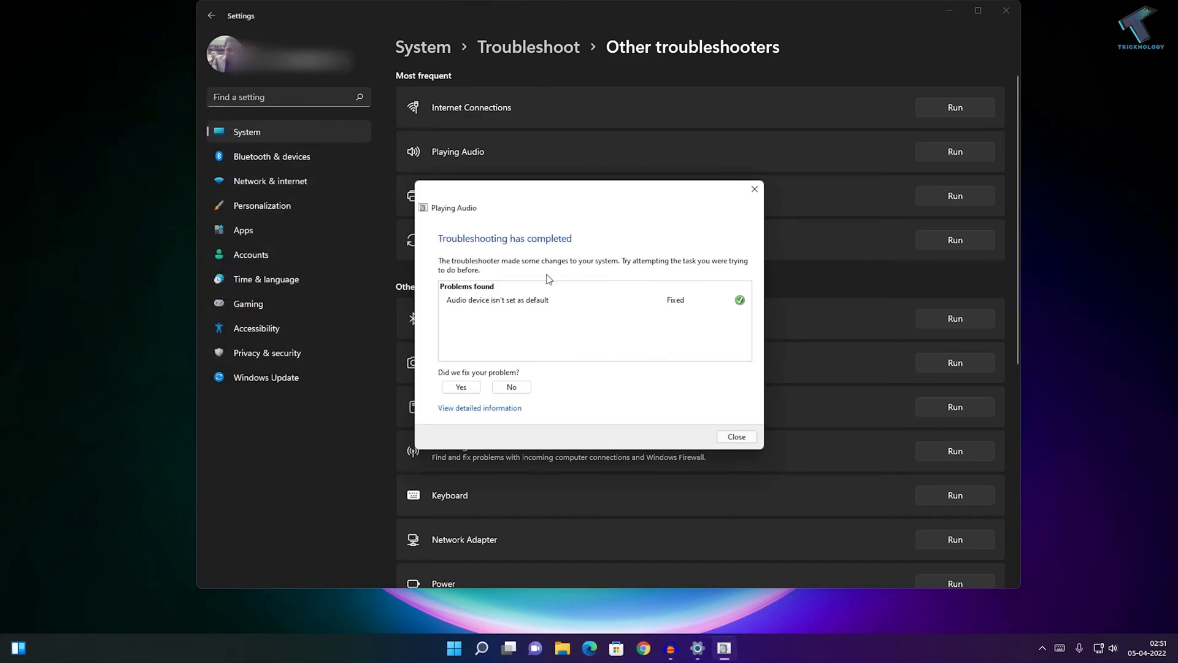
- Close the finished troubleshooter and Settings, then launch Services by searching services.msc
left_click(737, 437)
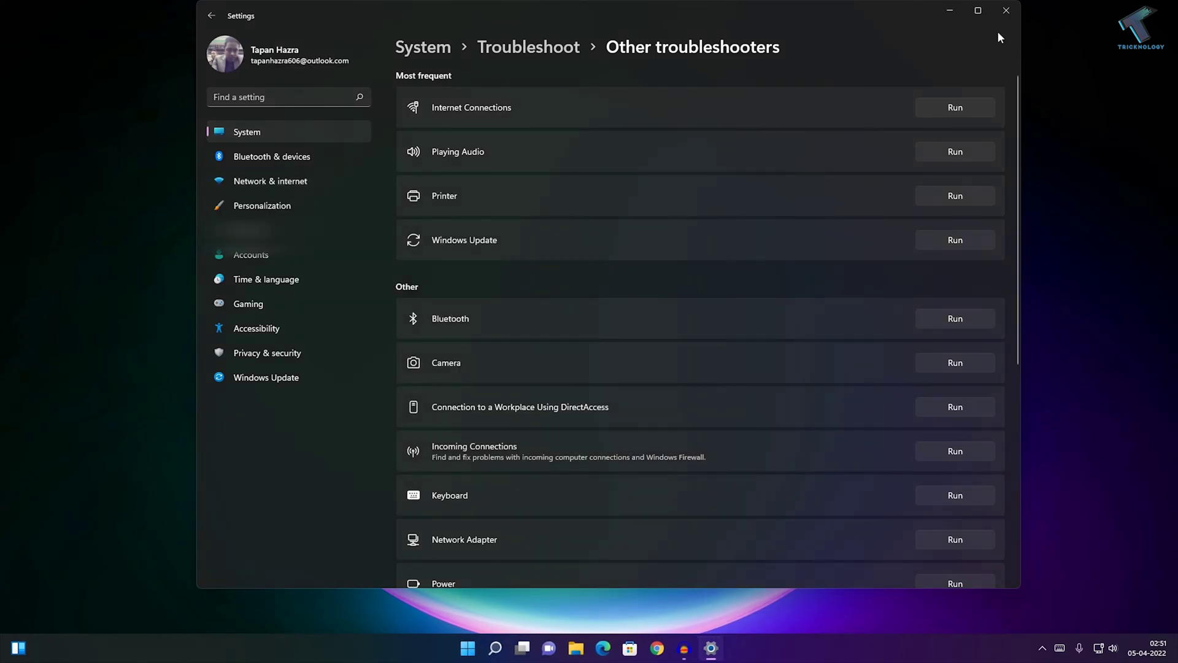
left_click(1005, 11)
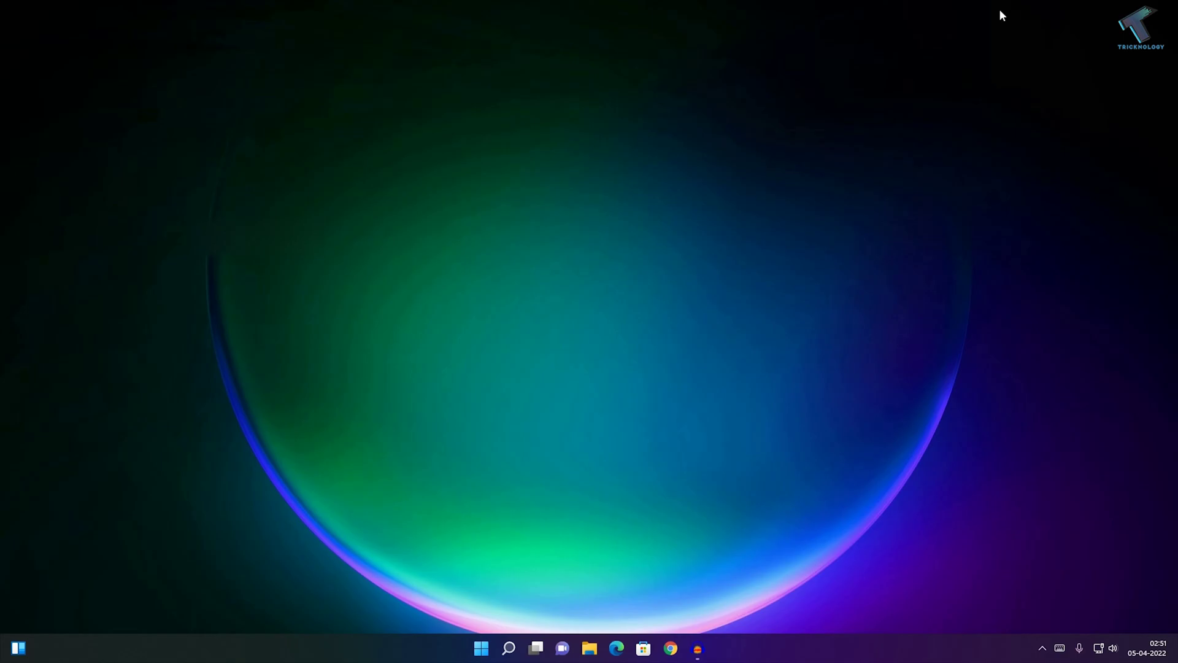
left_click(482, 648)
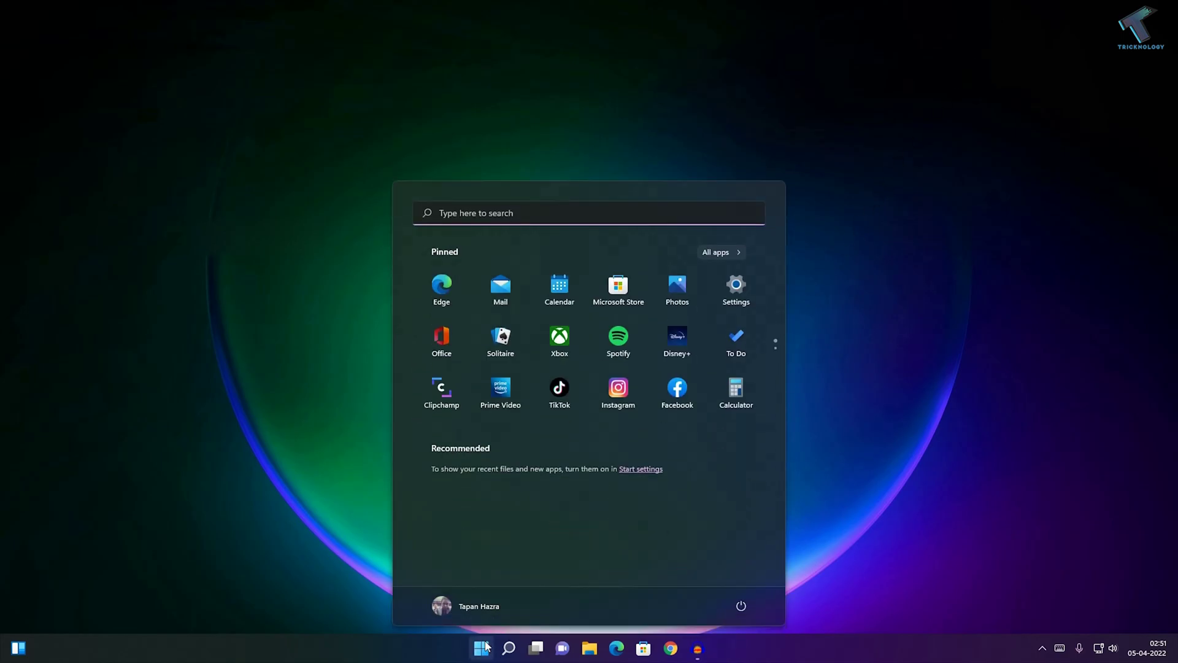
type("serv")
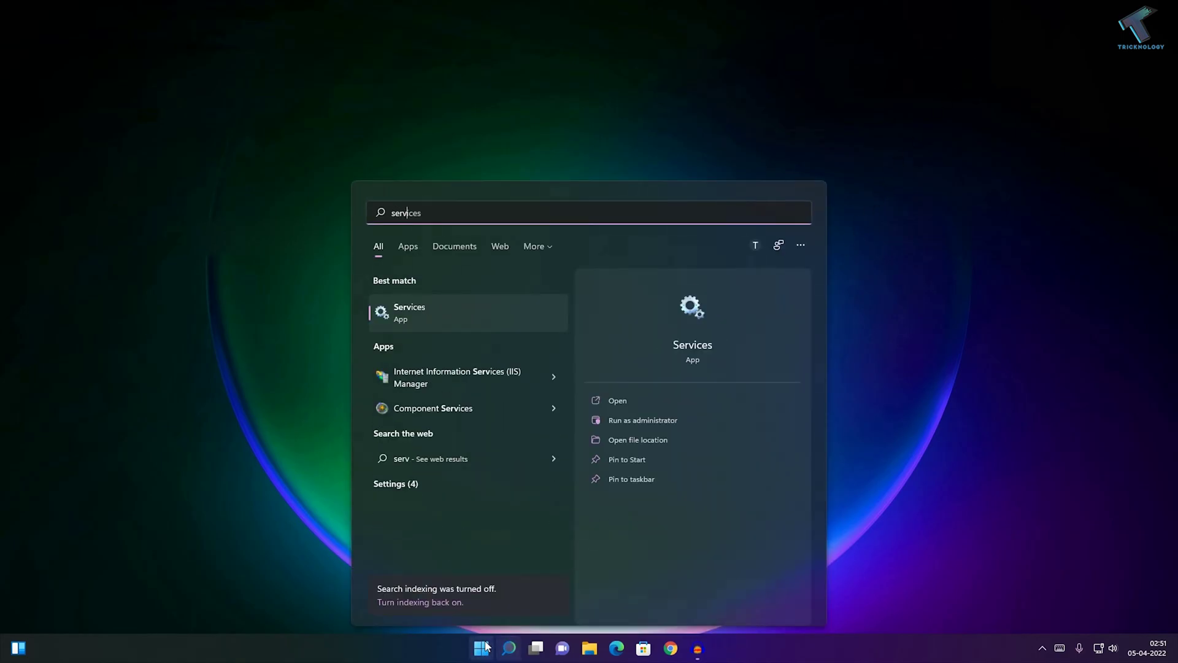
type("ices")
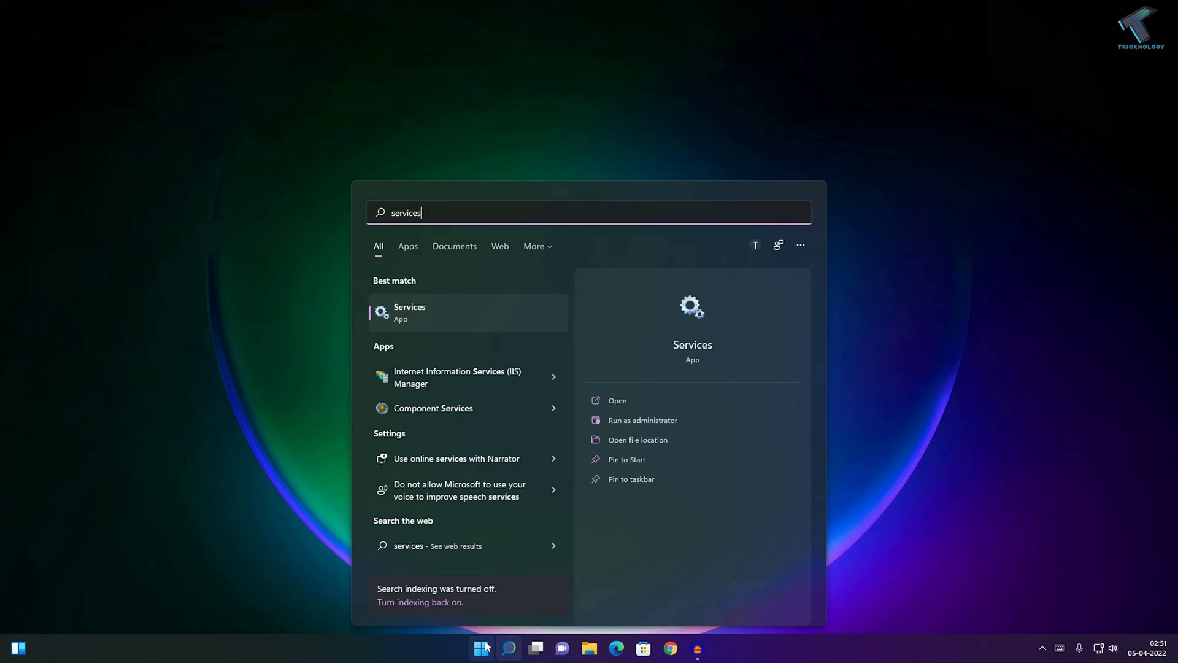
type(".")
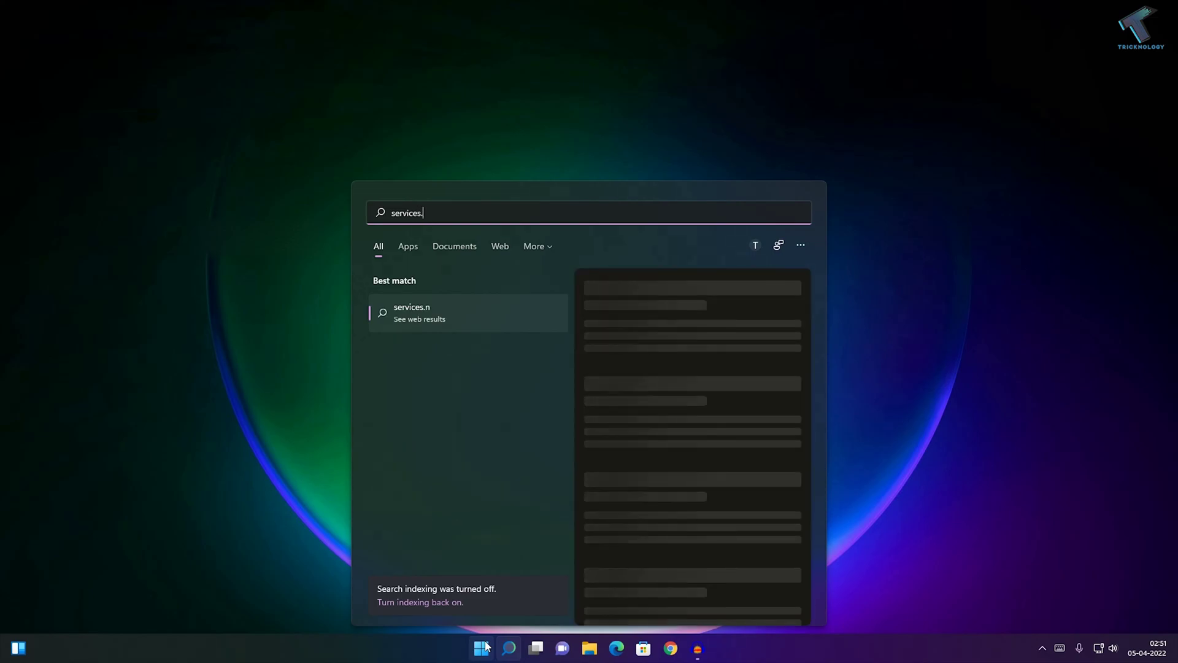
type("nmsc")
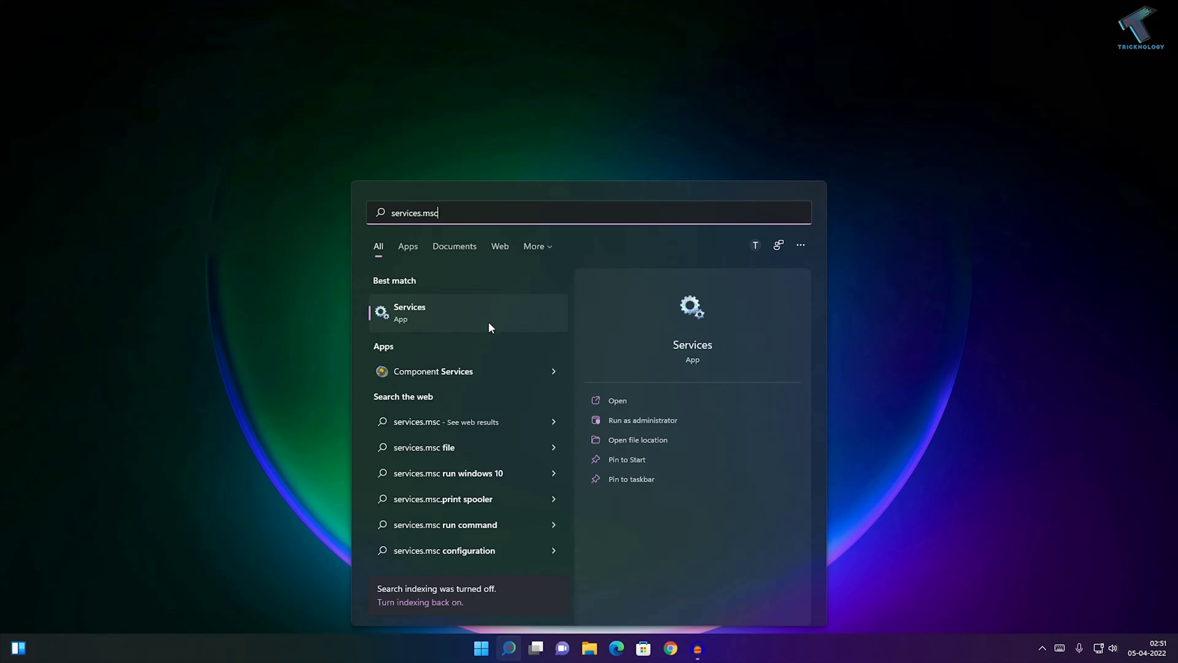
left_click(488, 314)
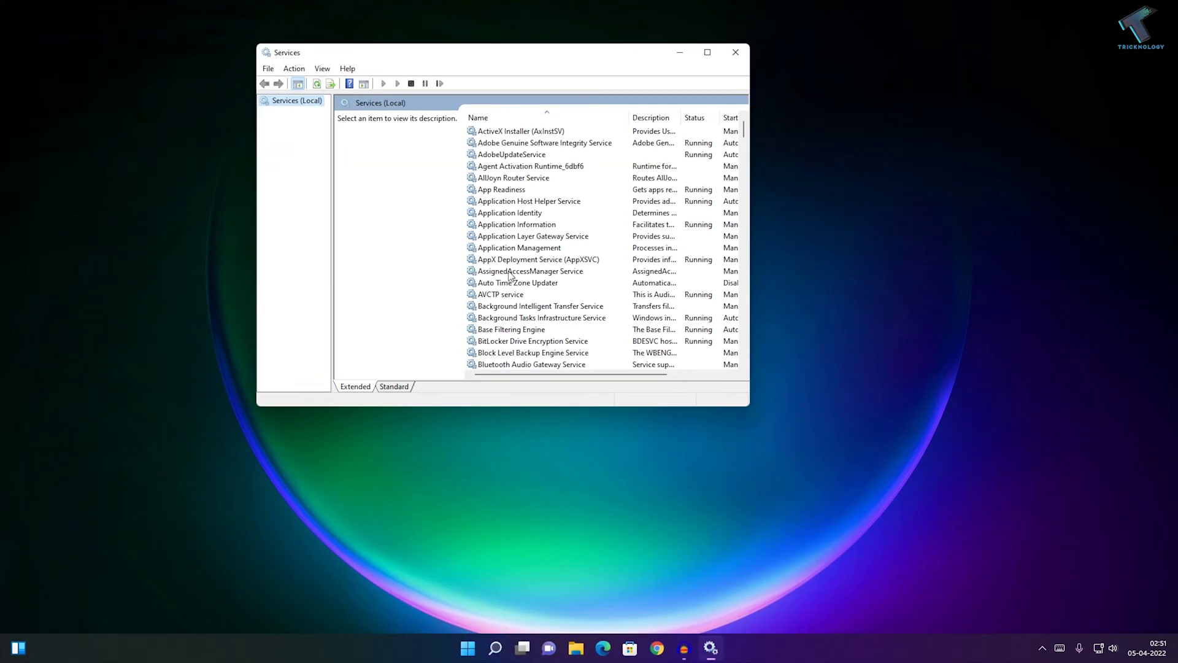
- Jump to the W services and select Windows Audio in the list
left_click(514, 259)
key("w")
scroll(598, 273, "down", 3)
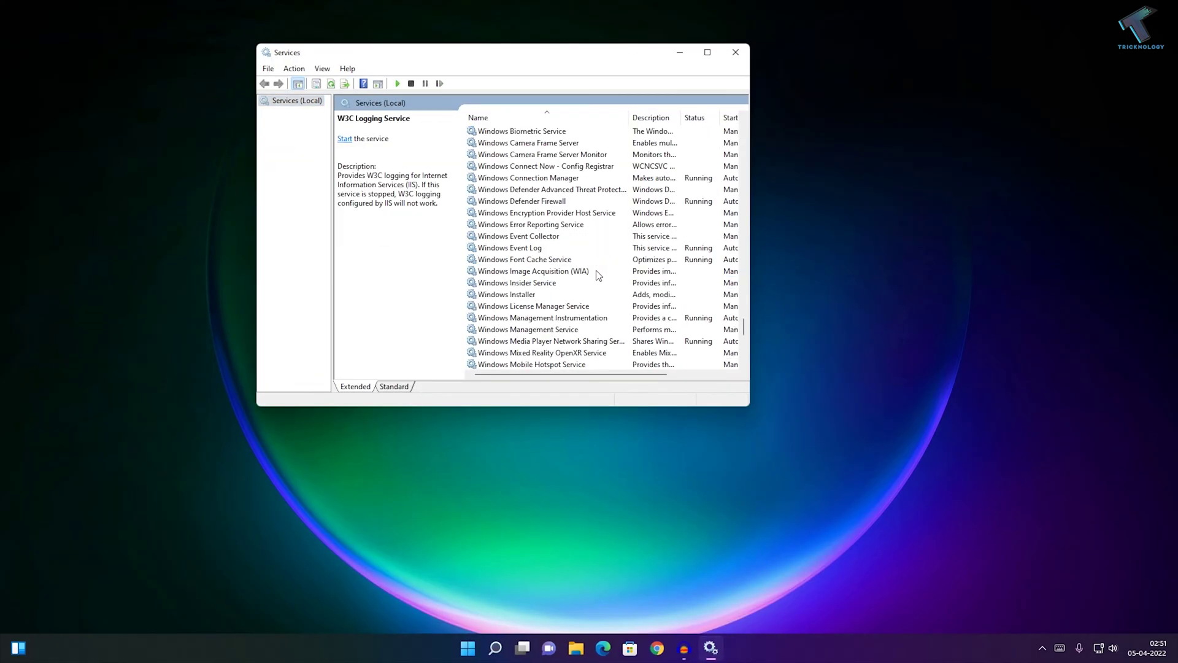
scroll(599, 274, "up", 2)
left_click(544, 178)
key("Up")
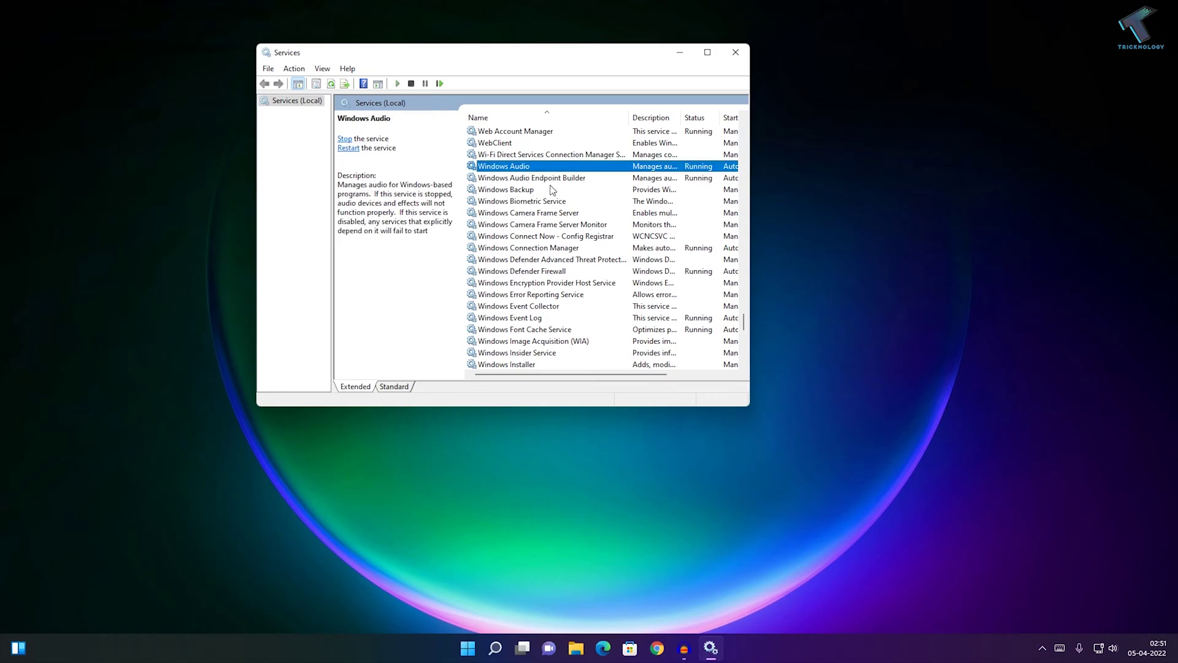
key("Down")
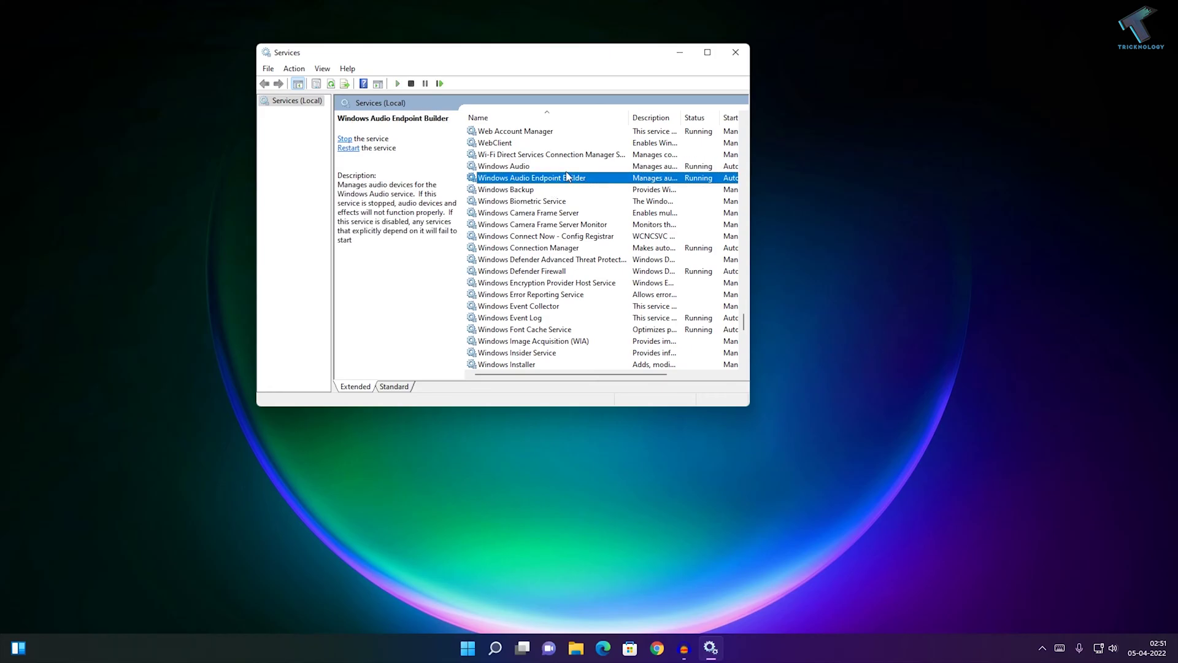
key("Up")
- Bring up the Windows Audio context menu to reach its Properties
right_click(554, 170)
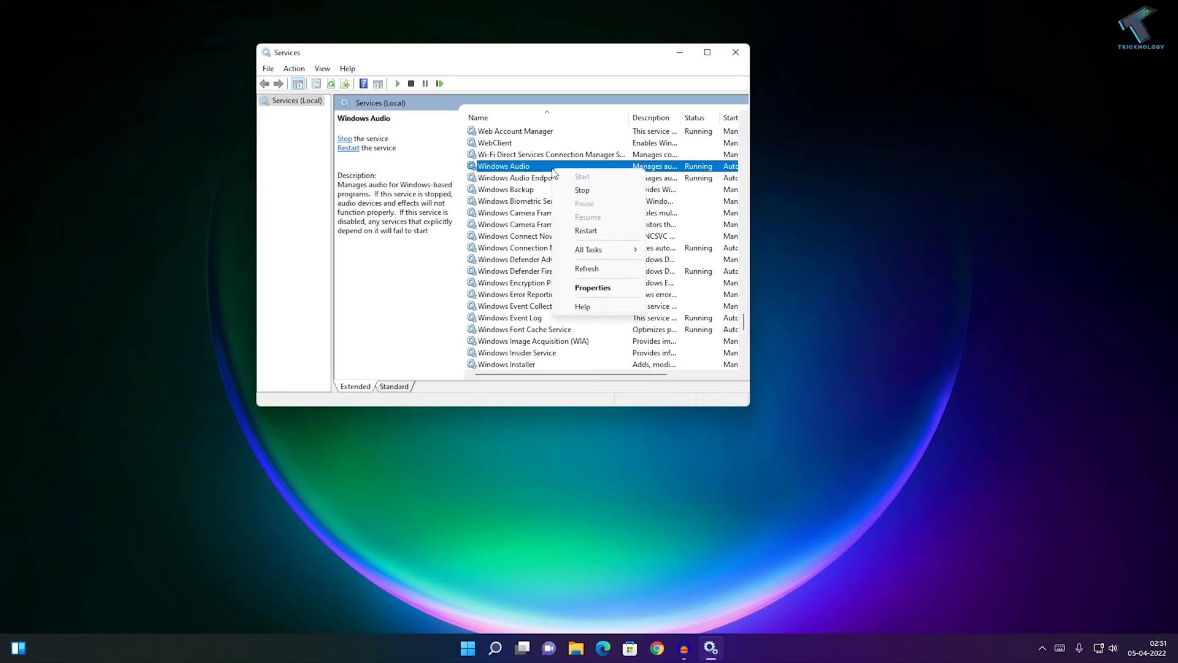
left_click(702, 170)
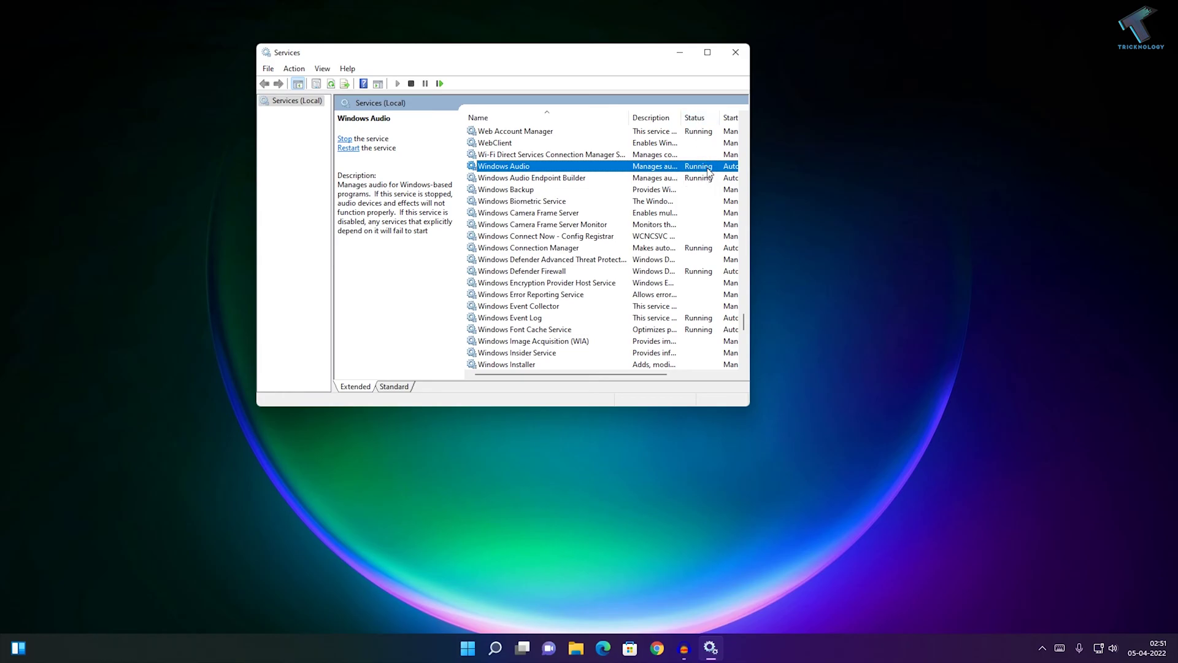
right_click(519, 169)
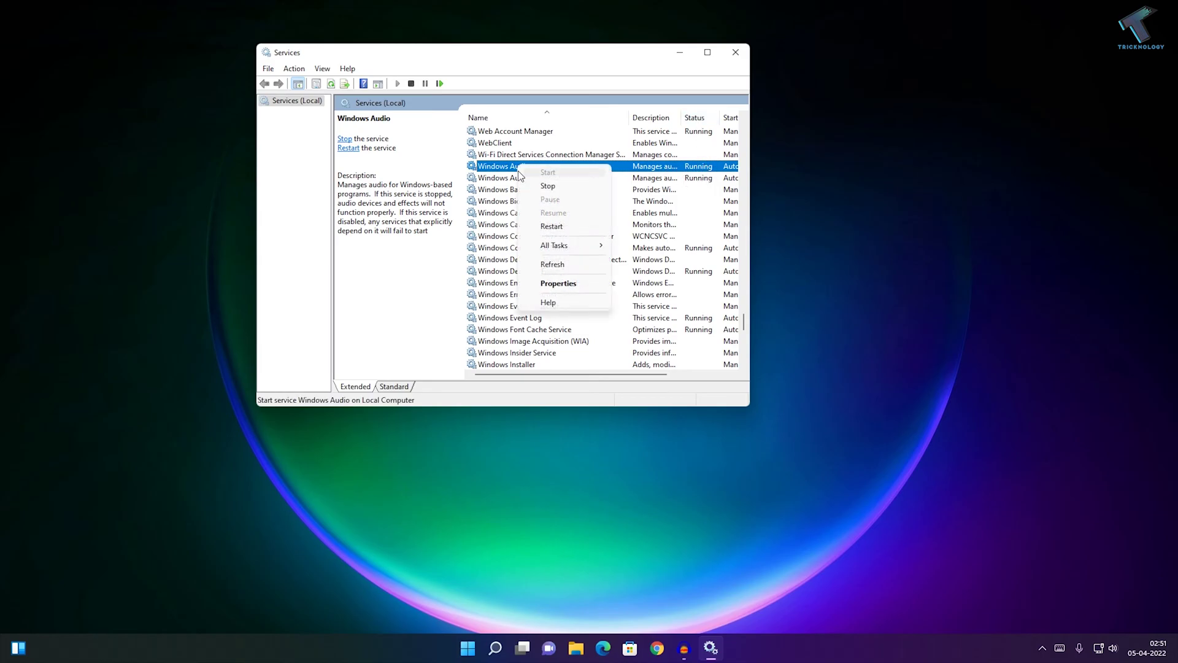
left_click(523, 177)
key("Up")
right_click(528, 169)
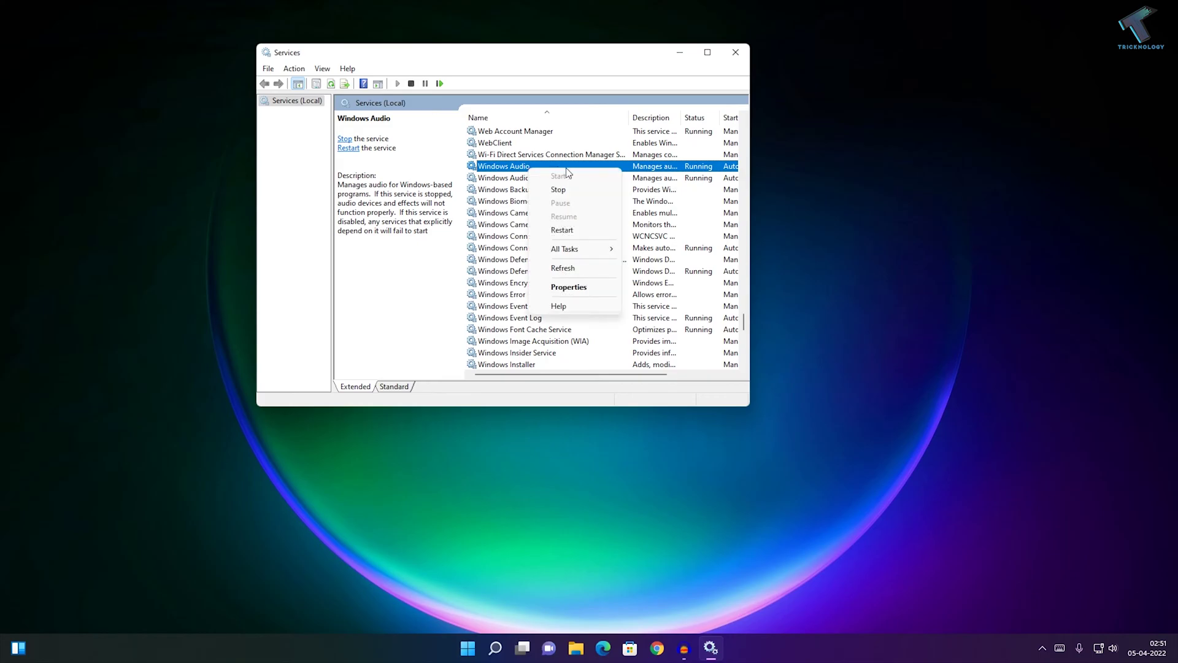
- Keep Windows Audio's startup type on Automatic and save its properties
left_click(594, 288)
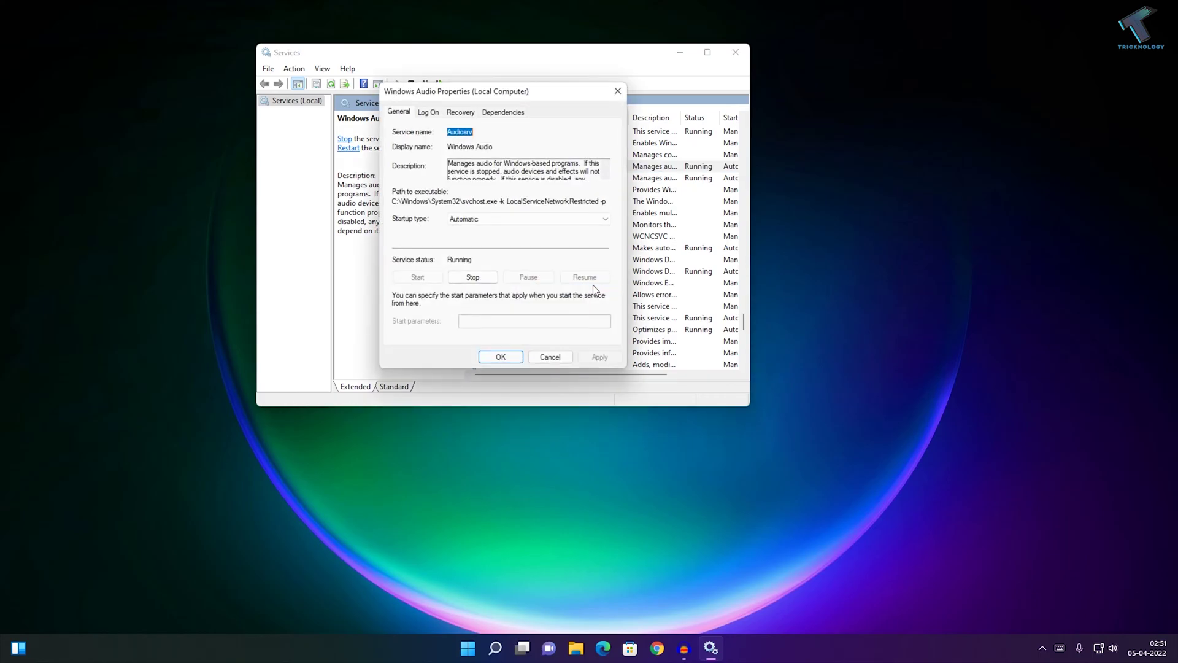
left_click(528, 219)
left_click(552, 236)
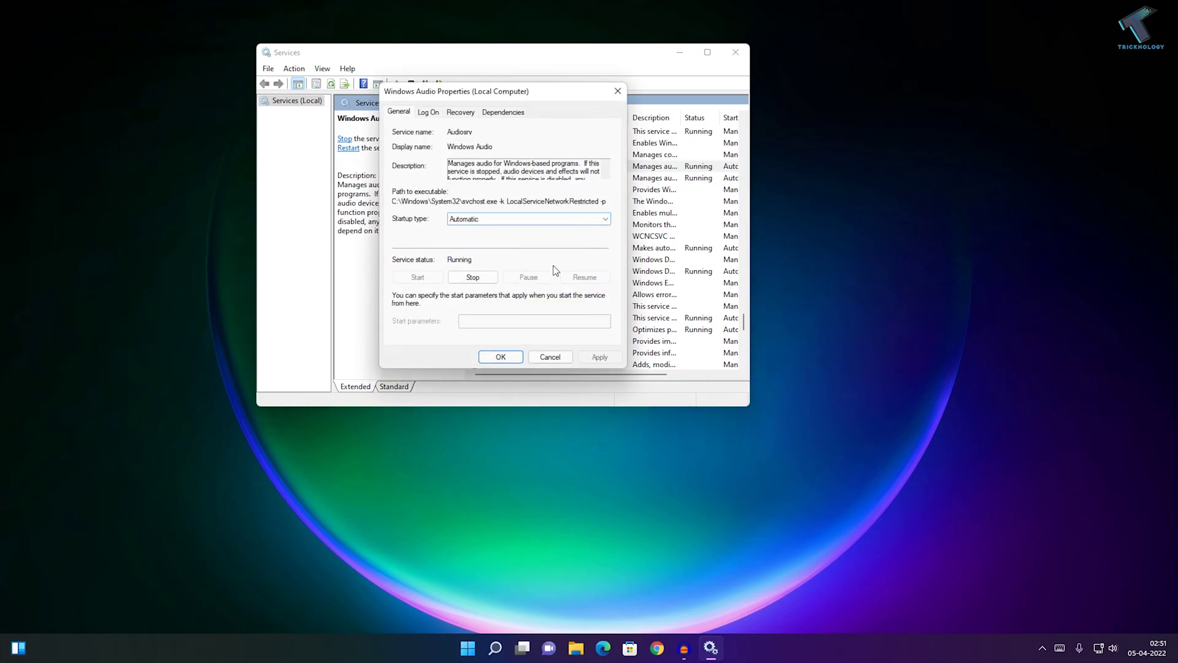
left_click(510, 359)
- Keep Windows Audio Endpoint Builder's startup type on Automatic and save its properties
right_click(532, 178)
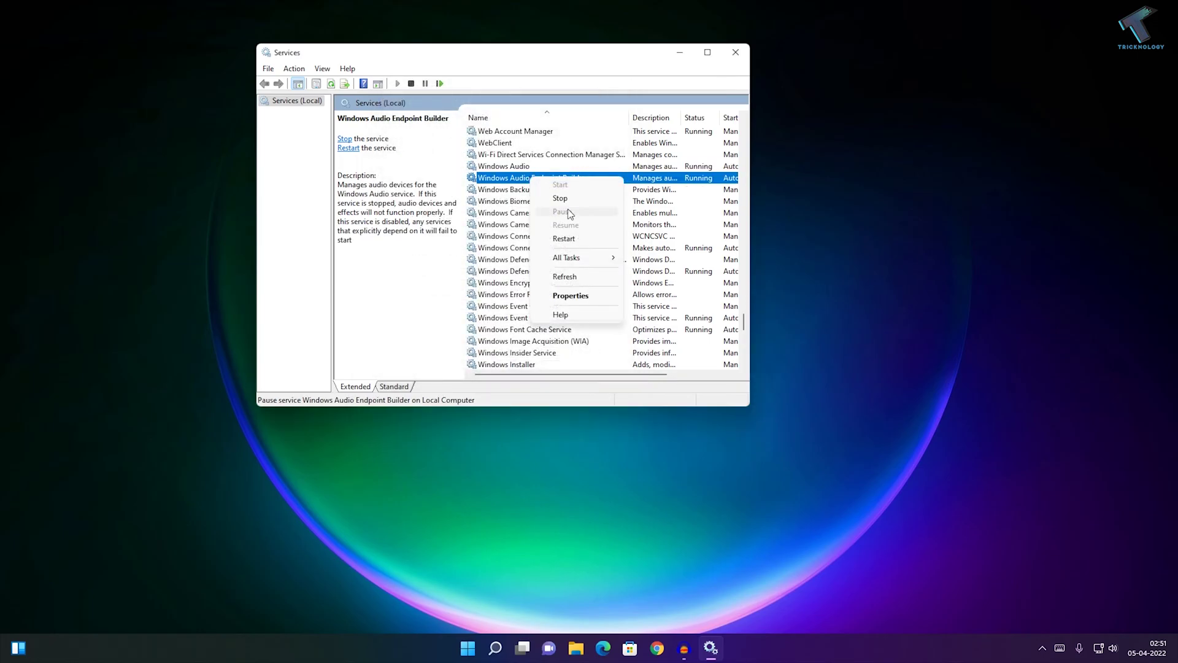
left_click(571, 295)
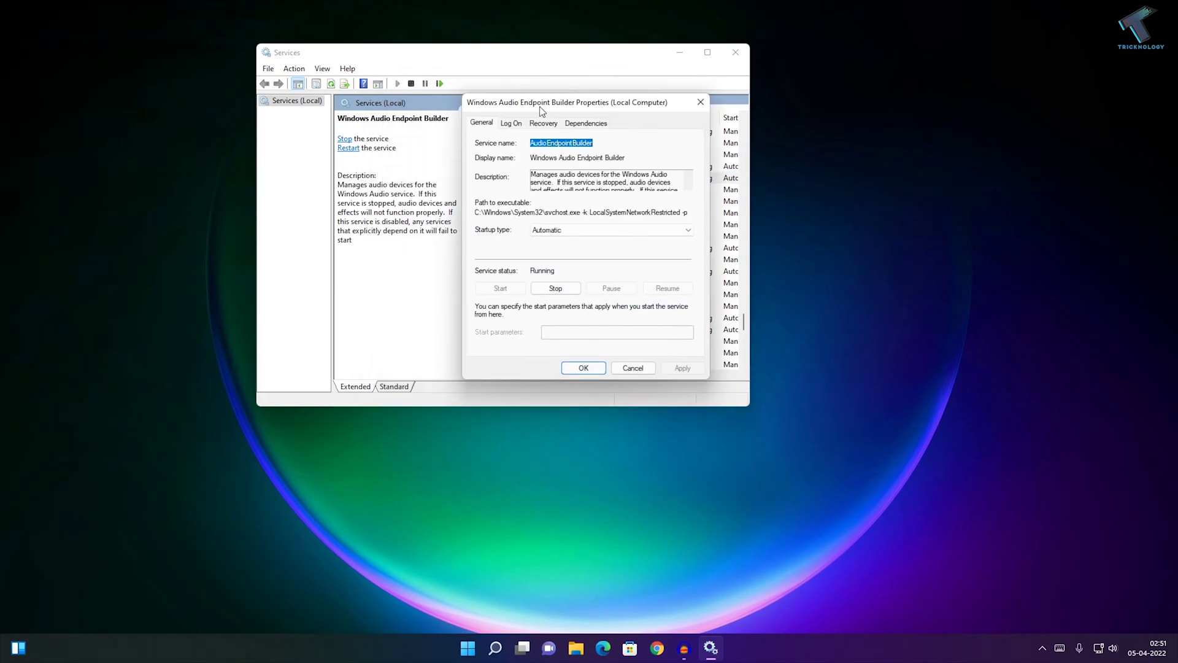
left_click(582, 230)
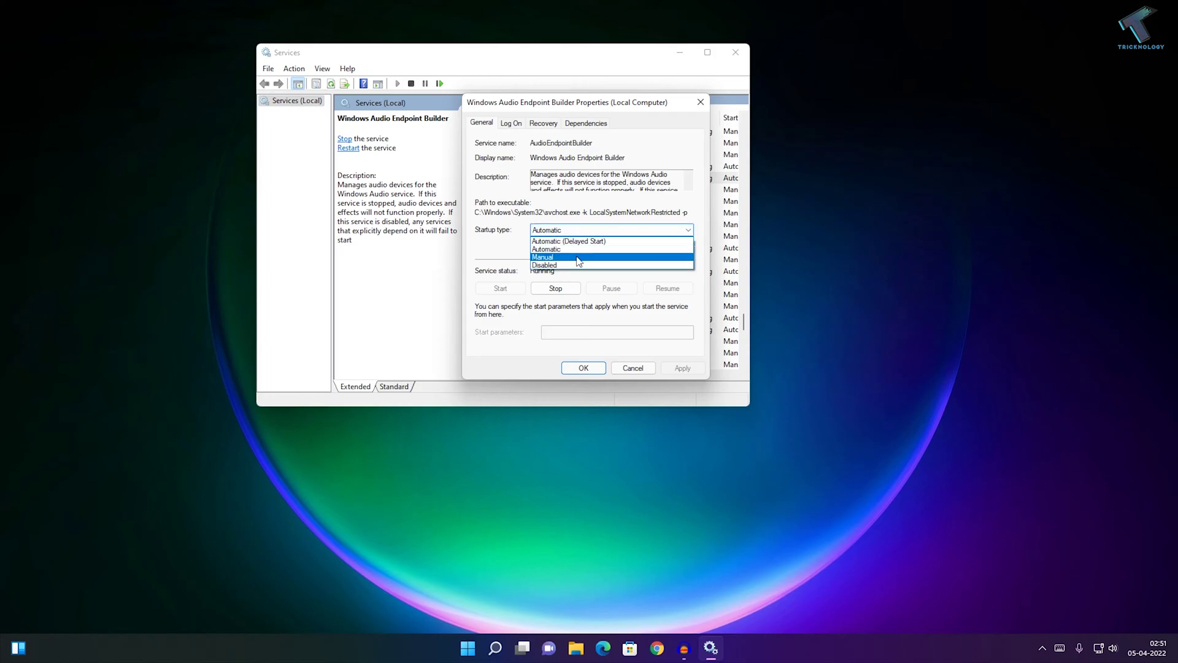
left_click(552, 249)
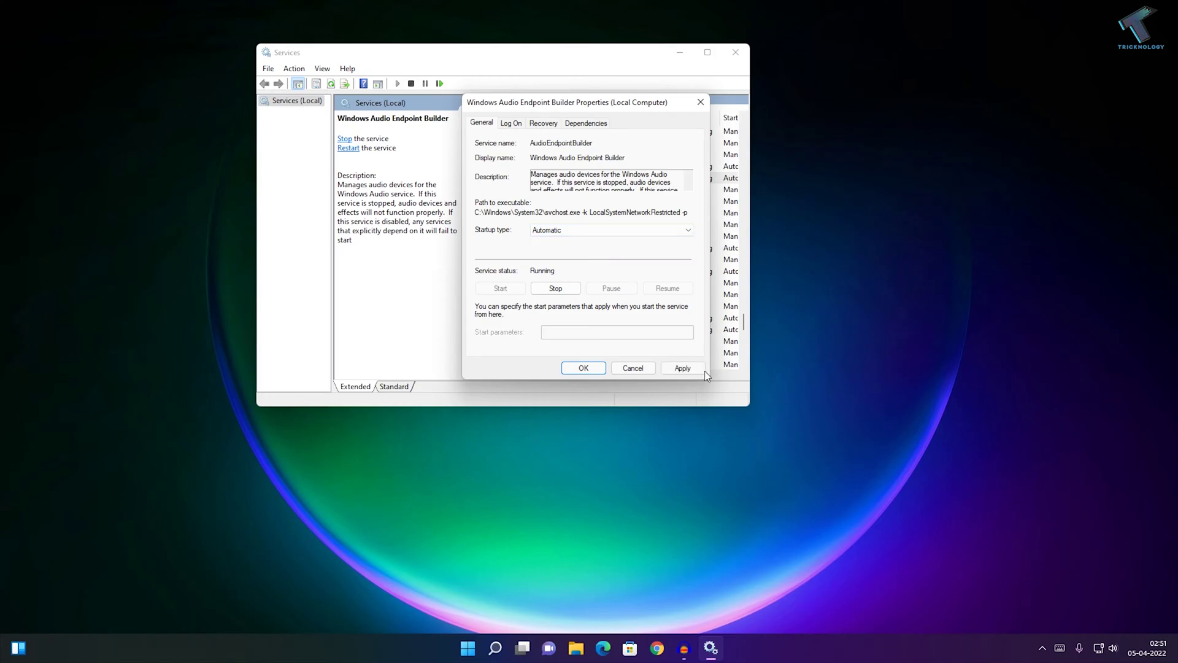
left_click(583, 368)
- Restart Windows Audio Endpoint Builder, confirming the dependent Windows Audio service restarts too
right_click(529, 178)
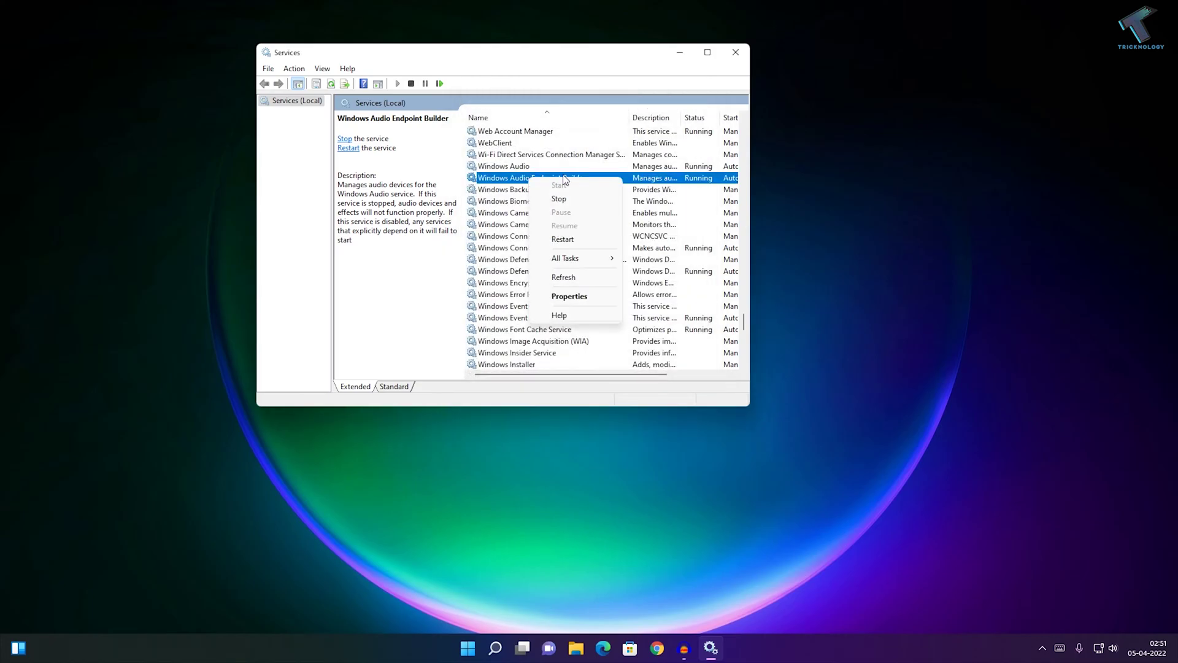
left_click(563, 239)
left_click(417, 267)
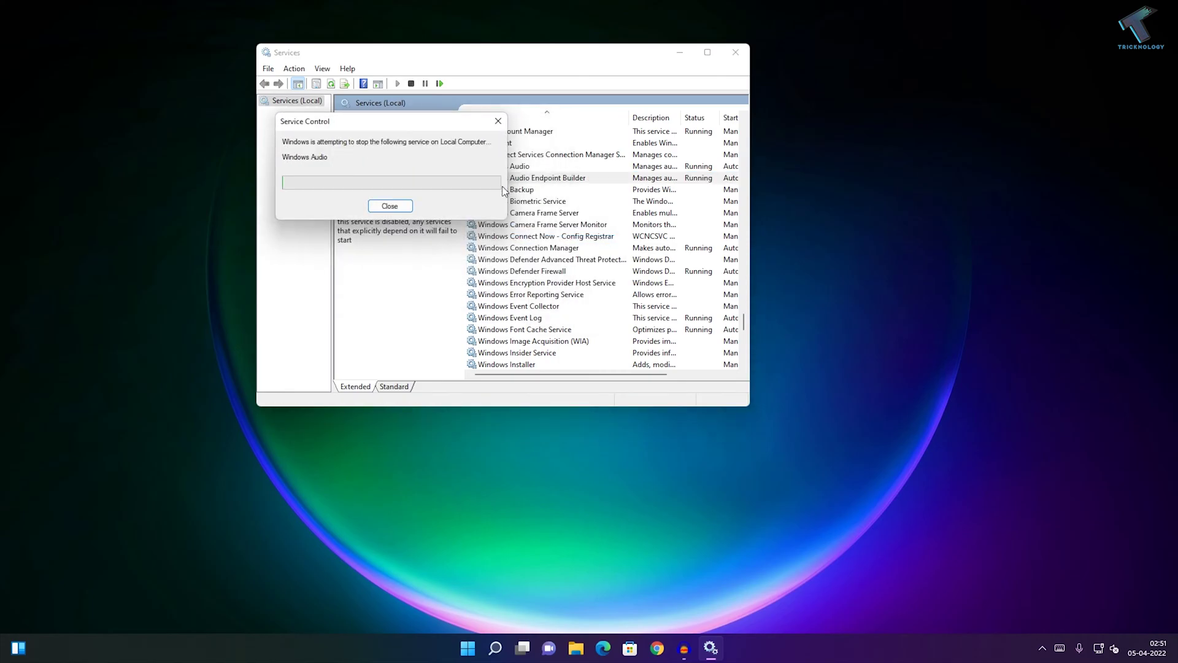
- Restart the Windows Audio service again and close the Services window
right_click(556, 167)
left_click(590, 228)
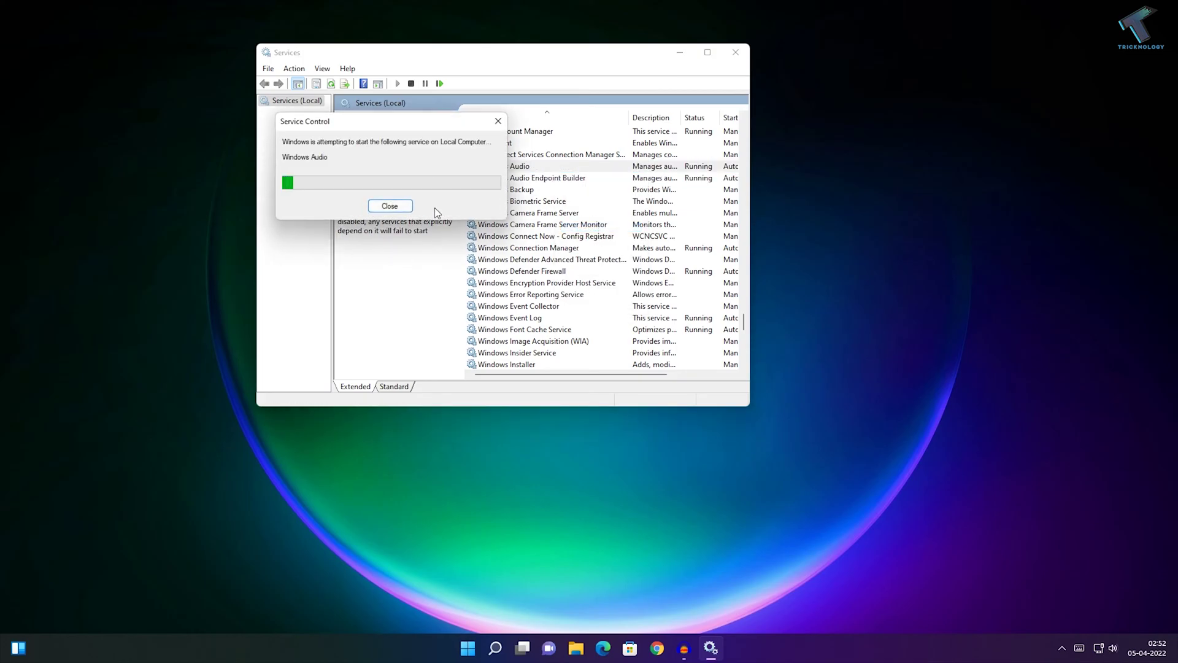
left_click(735, 52)
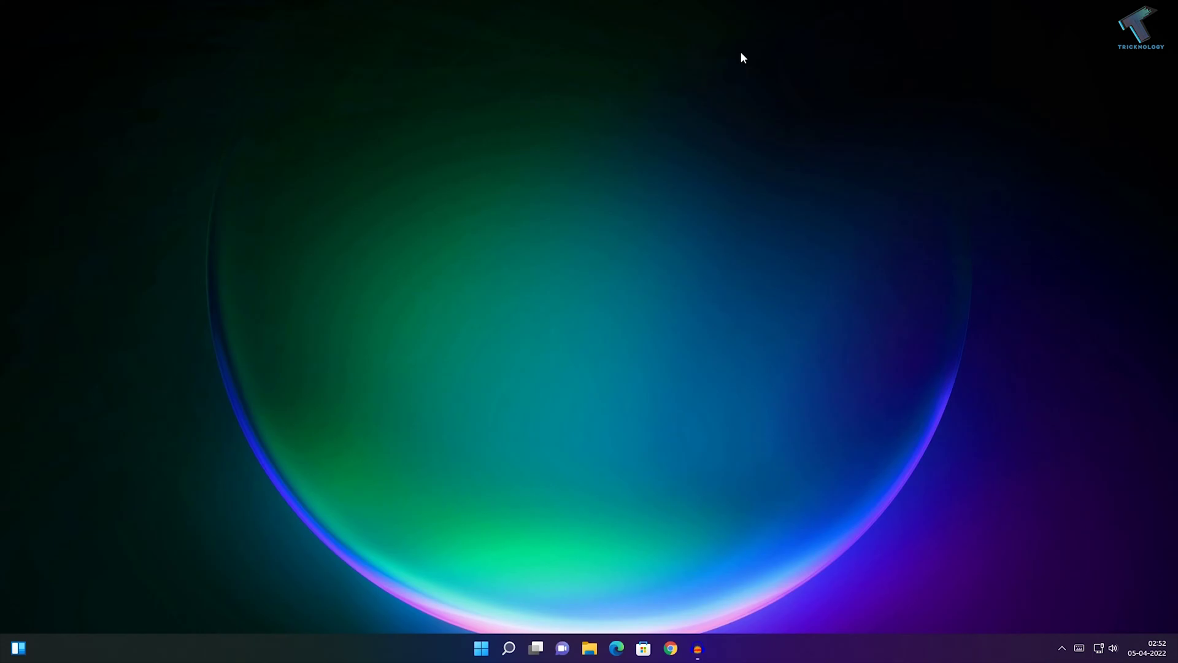
- Launch Device Manager from a Start search for 'device manager', then close it
left_click(482, 648)
type("de")
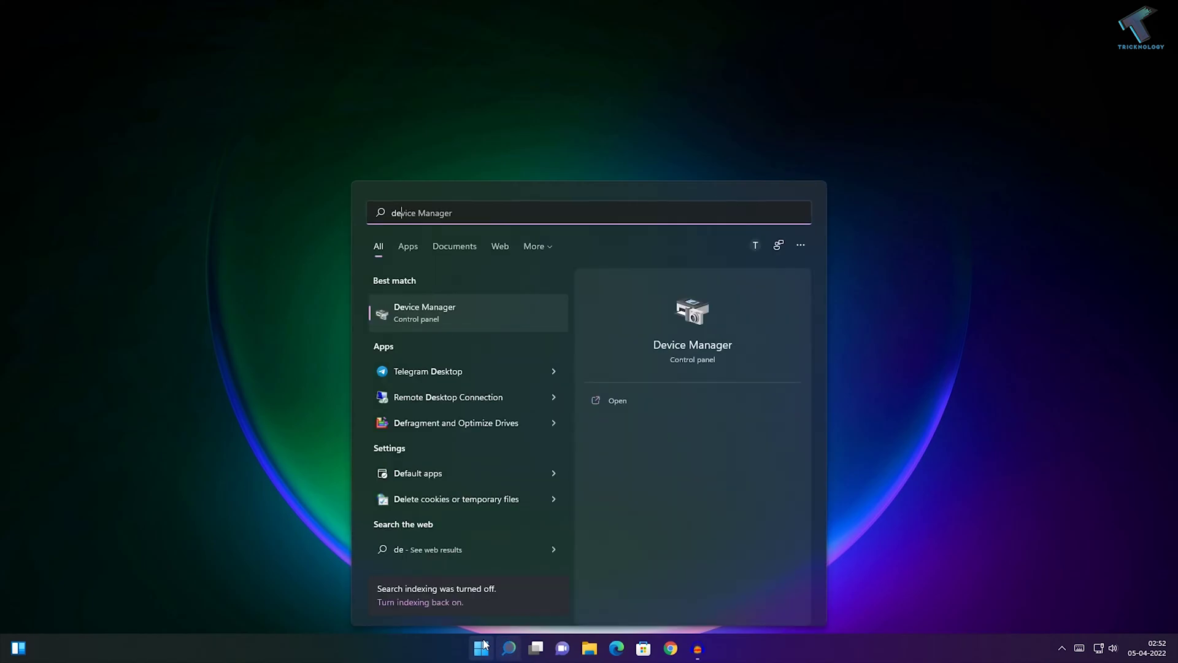
type("vice manager")
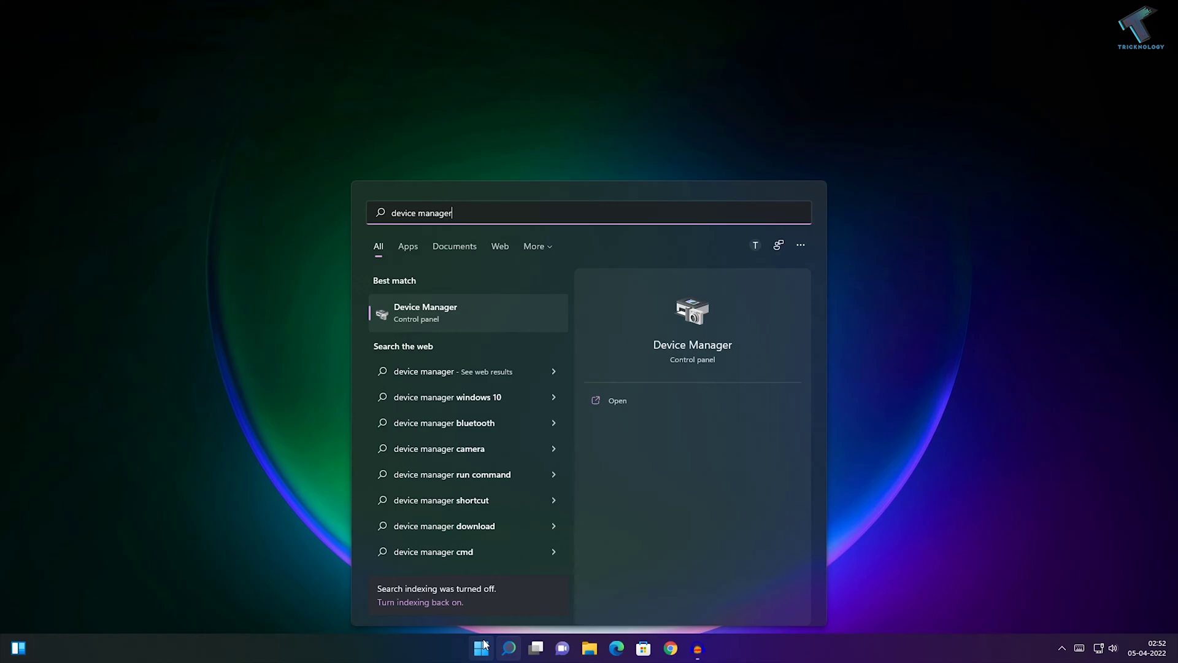
key("Return")
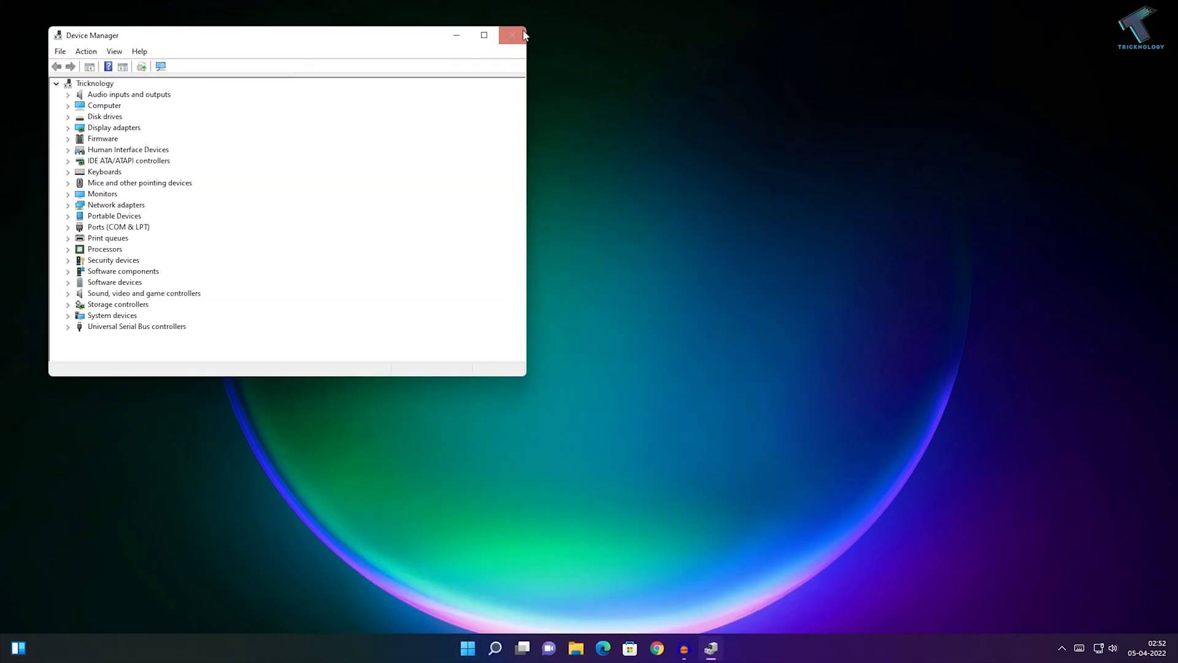
left_click(525, 35)
- Reopen Device Manager from the Win+X menu, enlarge it, and expand Sound, video and game controllers
right_click(482, 648)
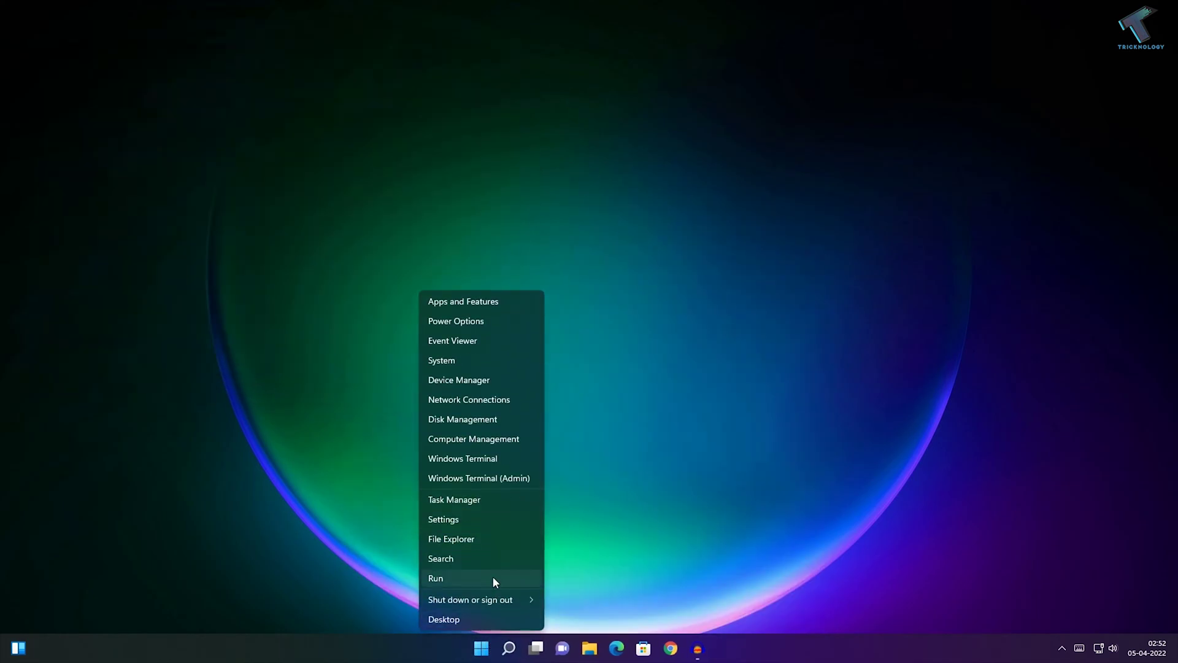
left_click(487, 379)
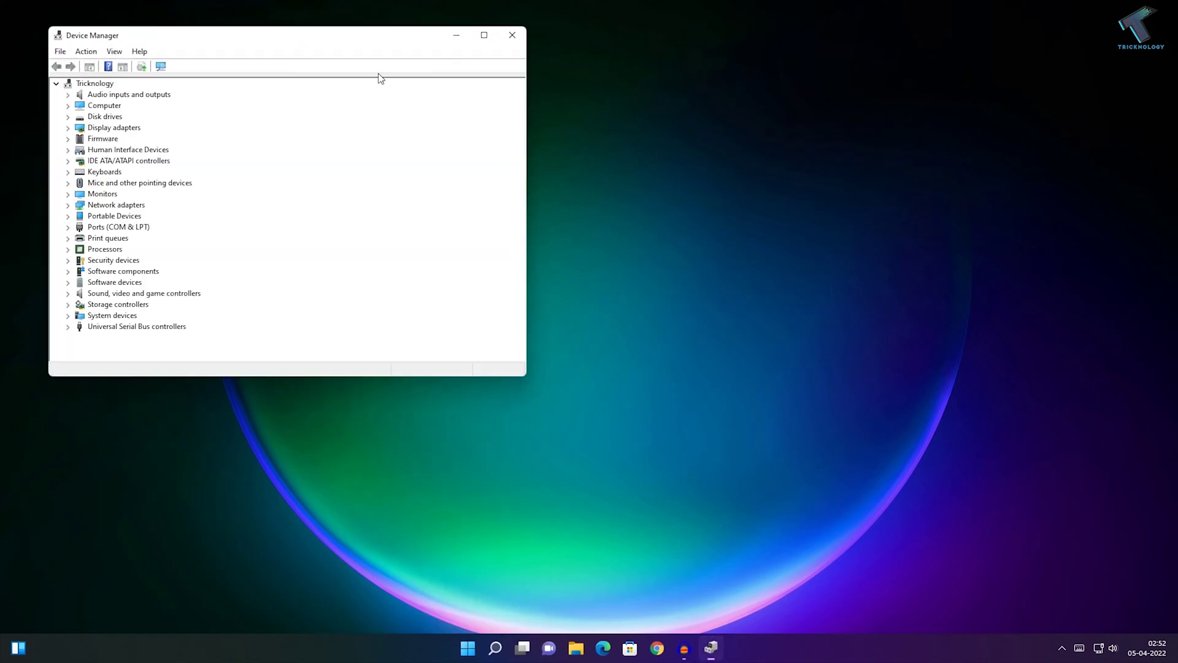
left_click_drag(338, 40, 638, 111)
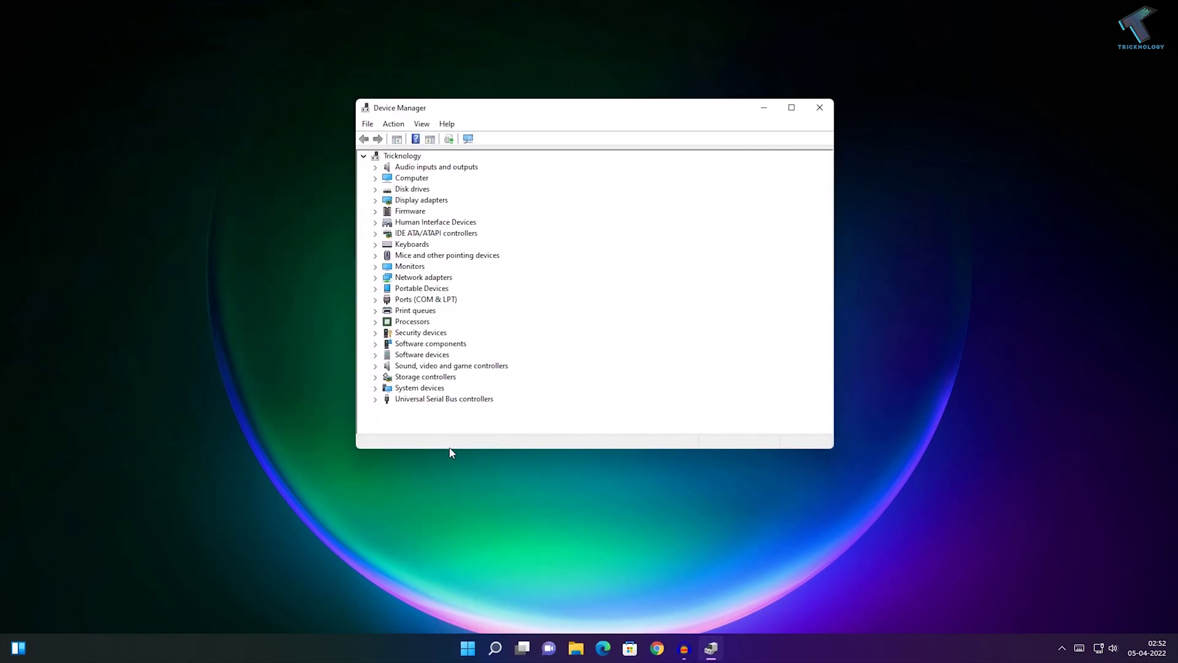
left_click_drag(450, 452, 451, 513)
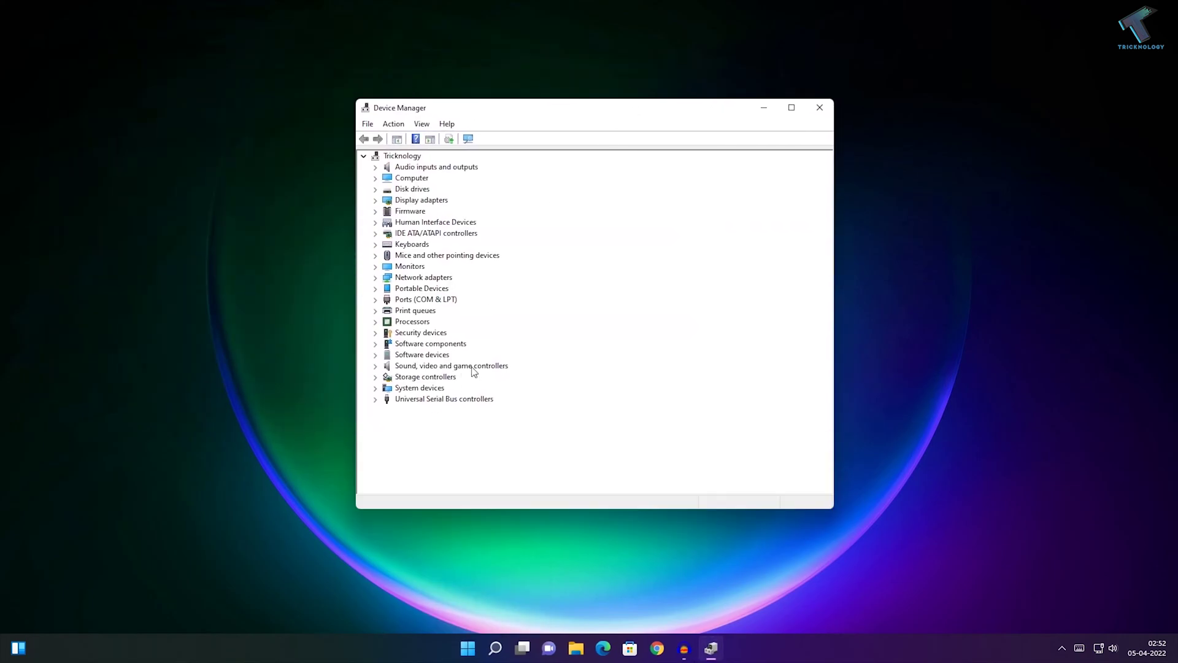
left_click(375, 366)
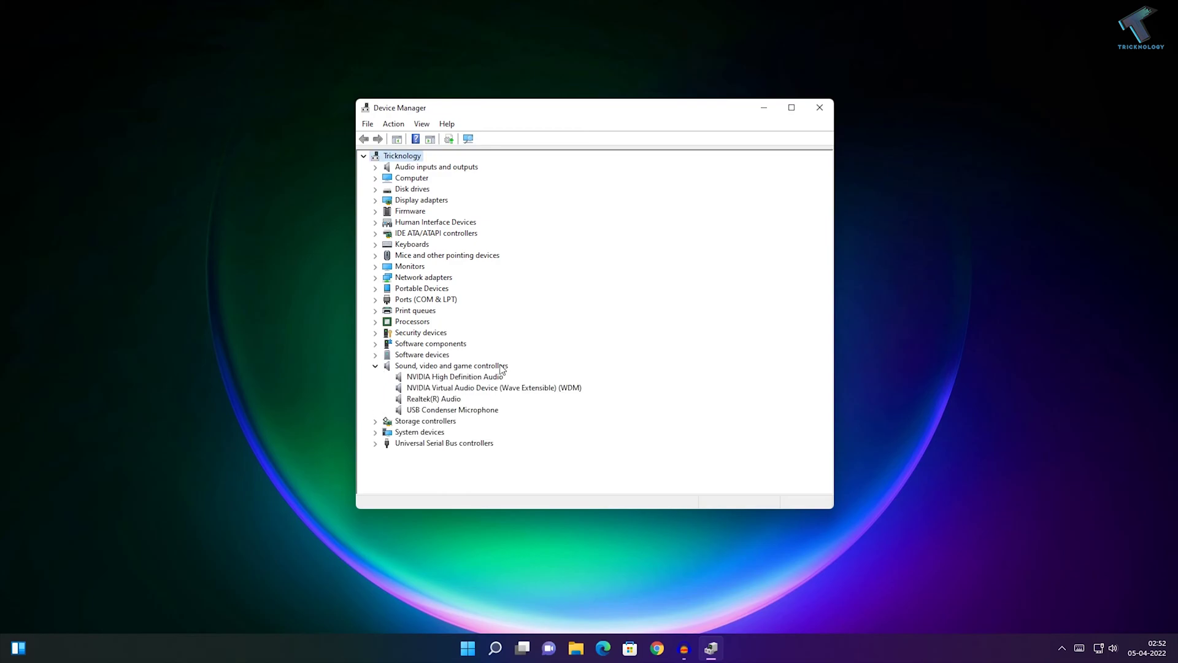
- Manually update Realtek(R) Audio to the High Definition Audio Device driver, accepting the warning
right_click(449, 402)
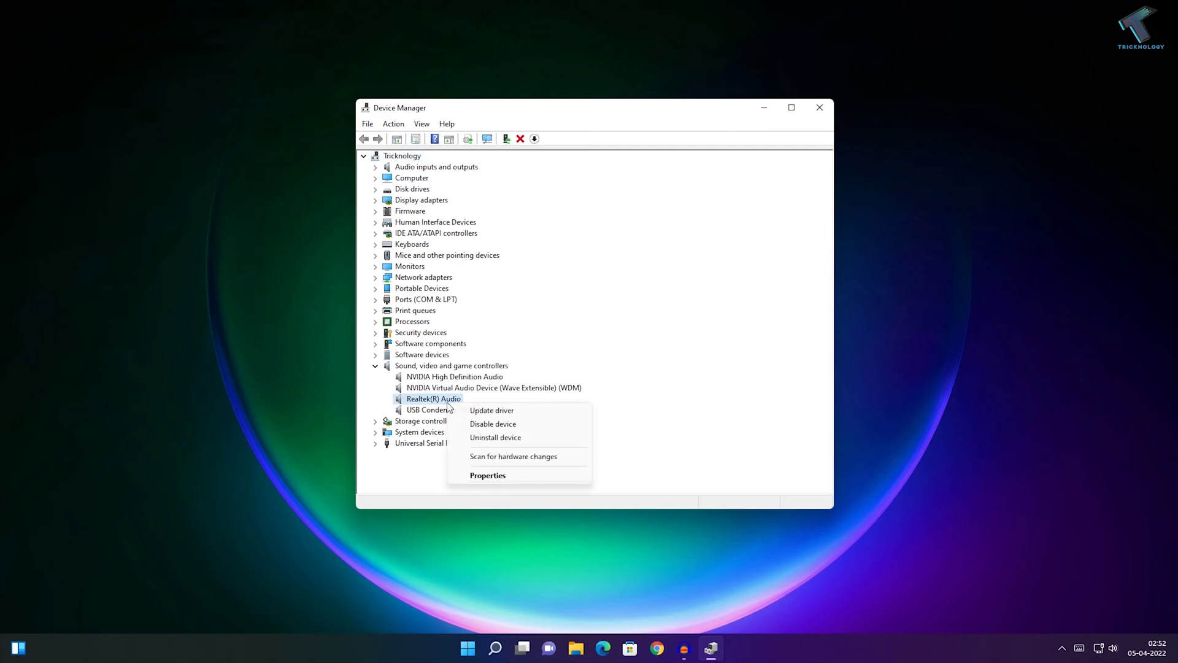
left_click(519, 414)
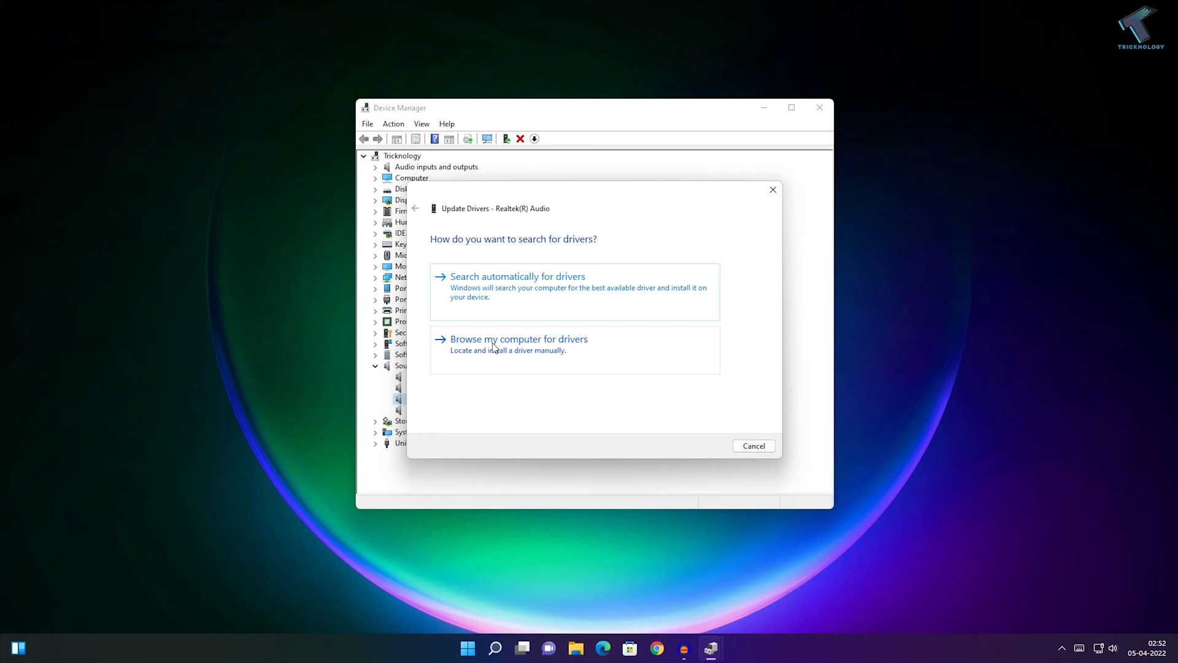
left_click(548, 355)
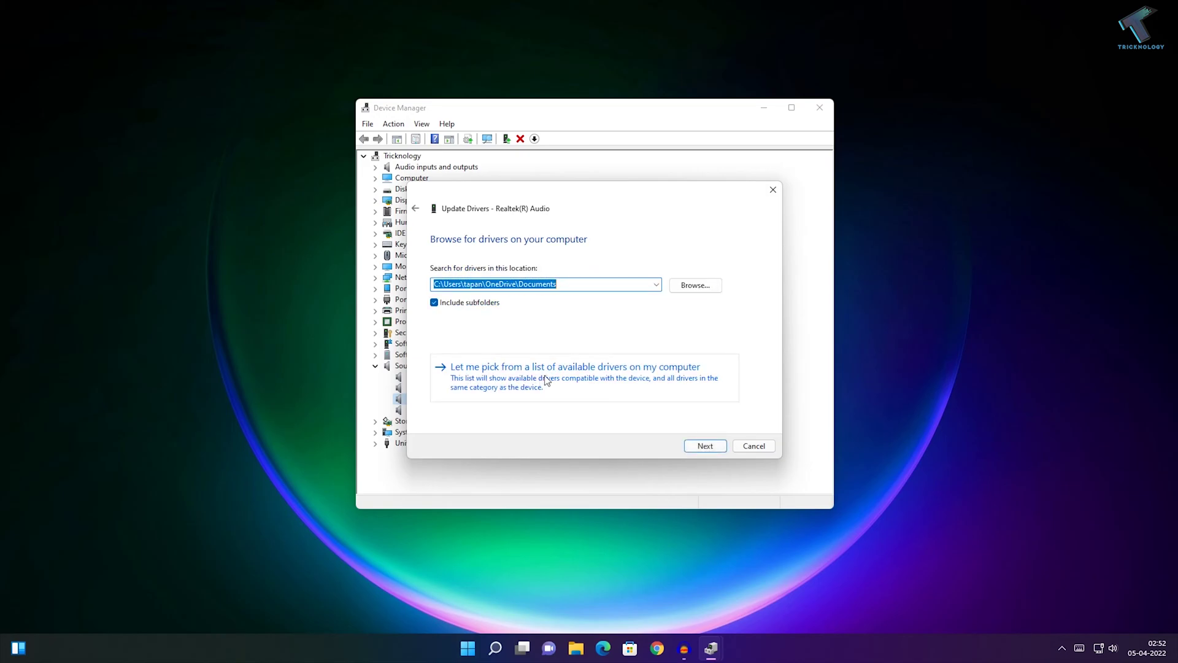
left_click(650, 381)
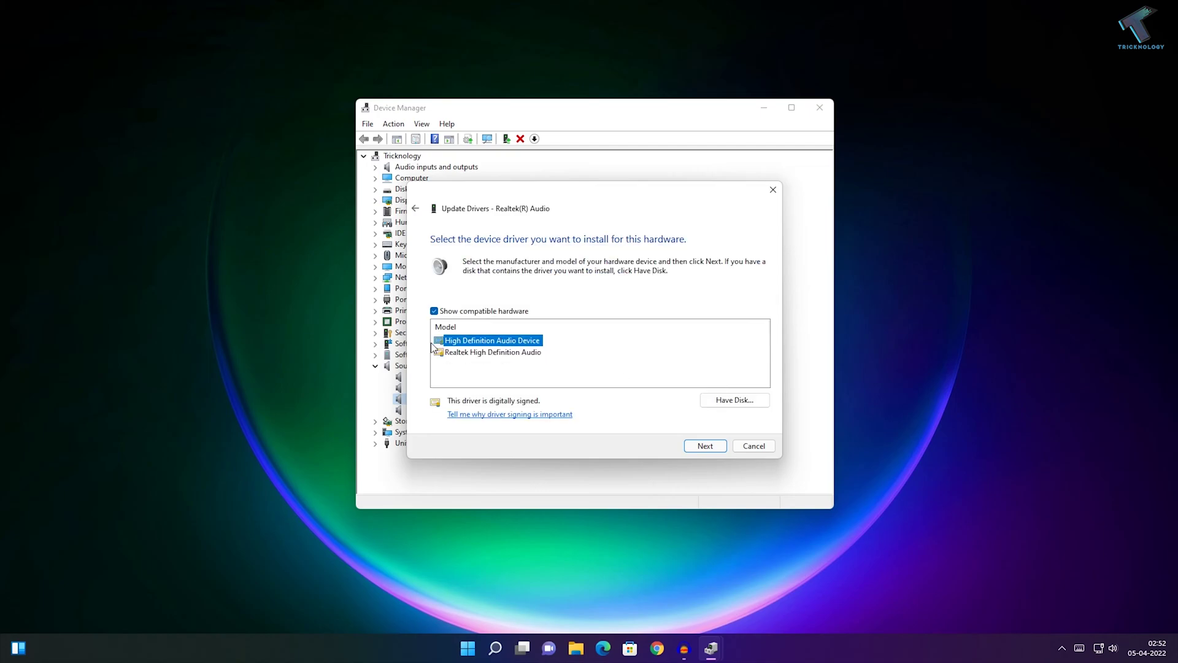
left_click(707, 446)
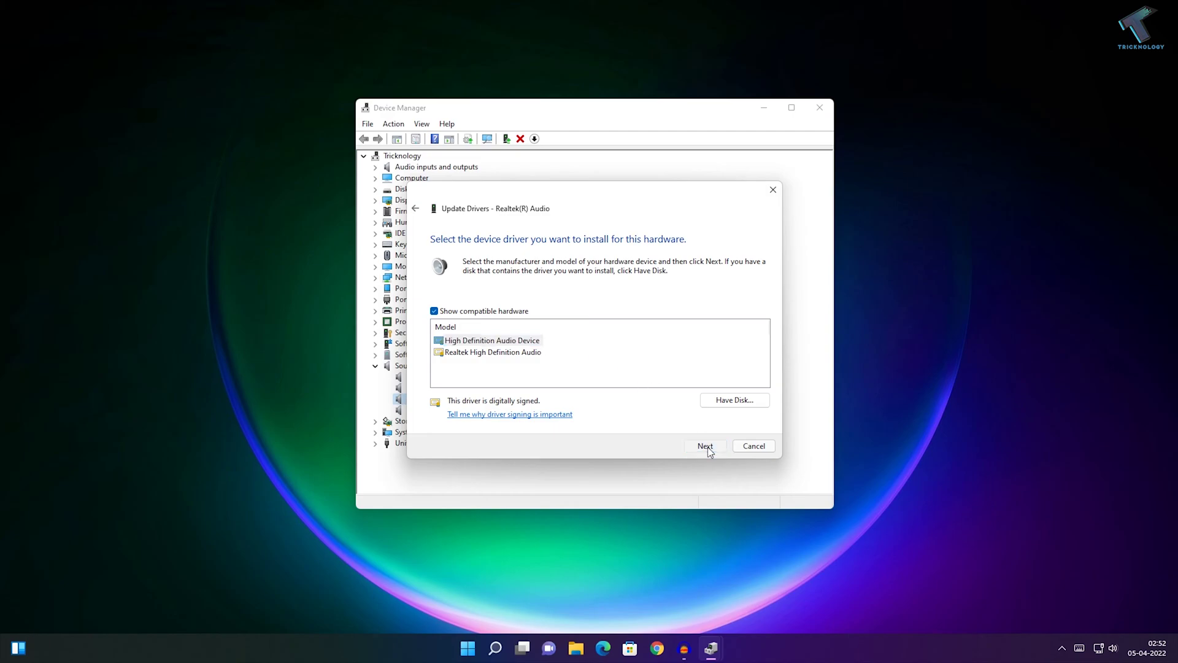
left_click(638, 381)
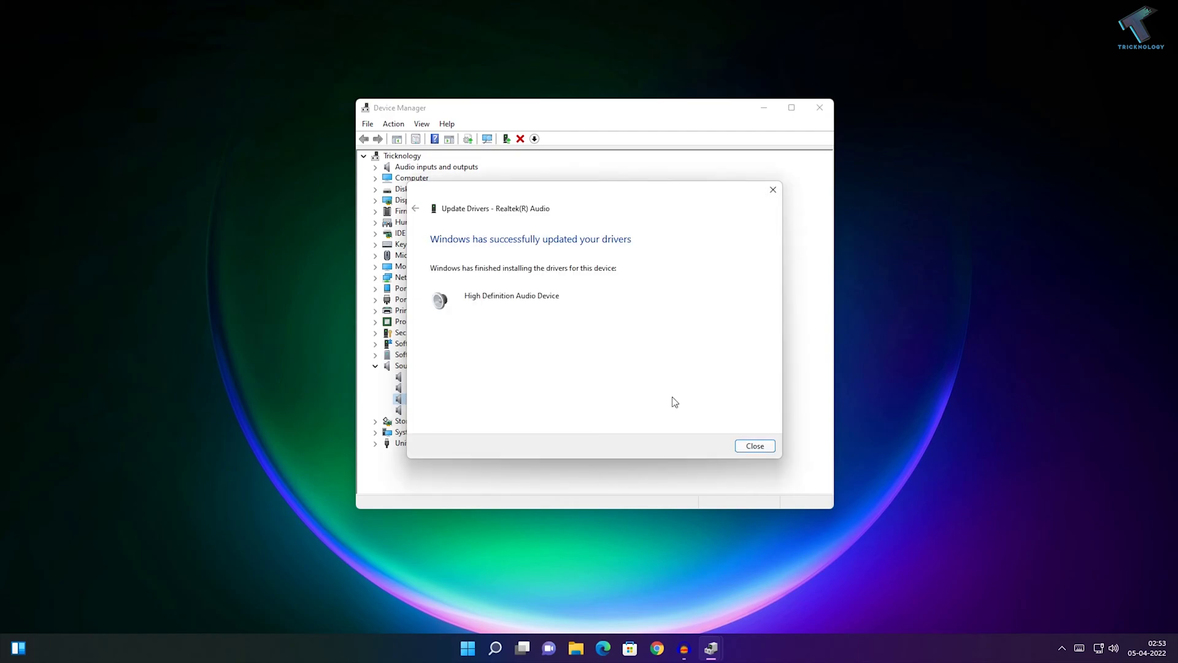
left_click(750, 448)
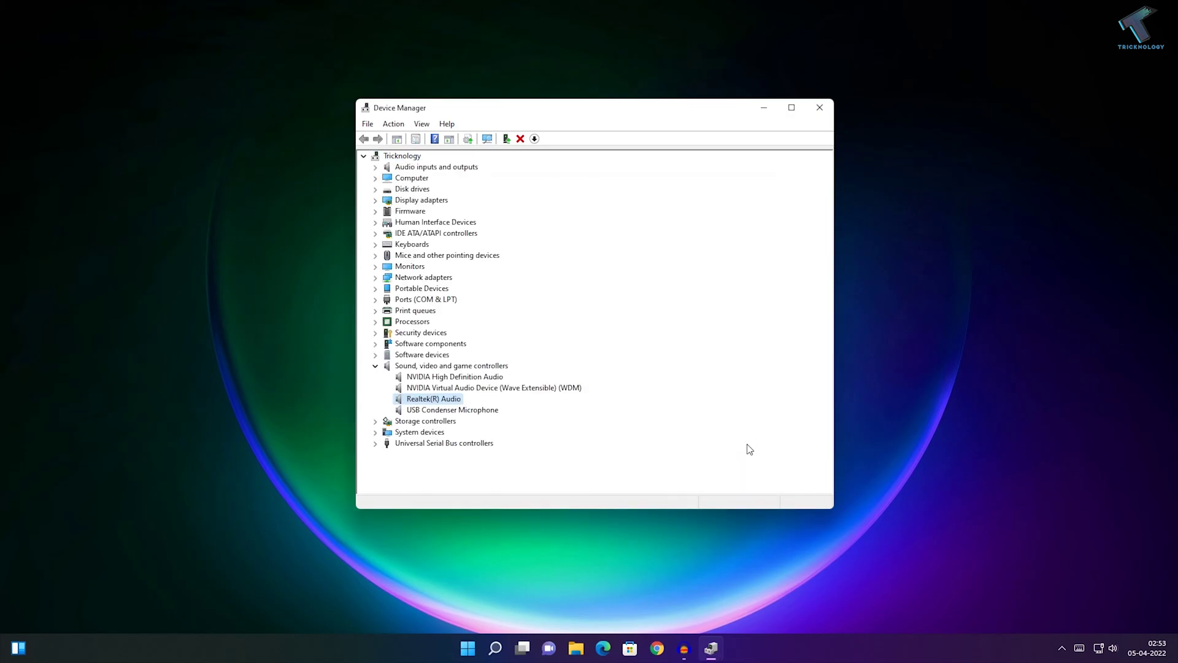
- Run mmsys.cpl from Start to open the Sound dialog's playback device list
left_click(468, 648)
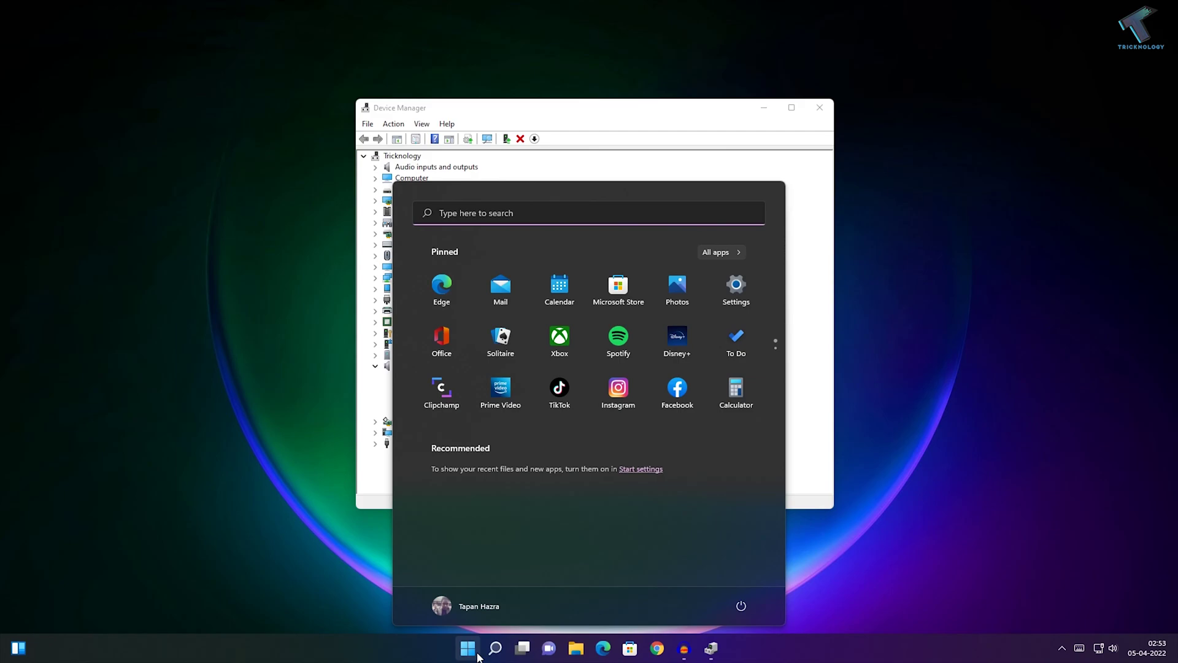
type("mmsys")
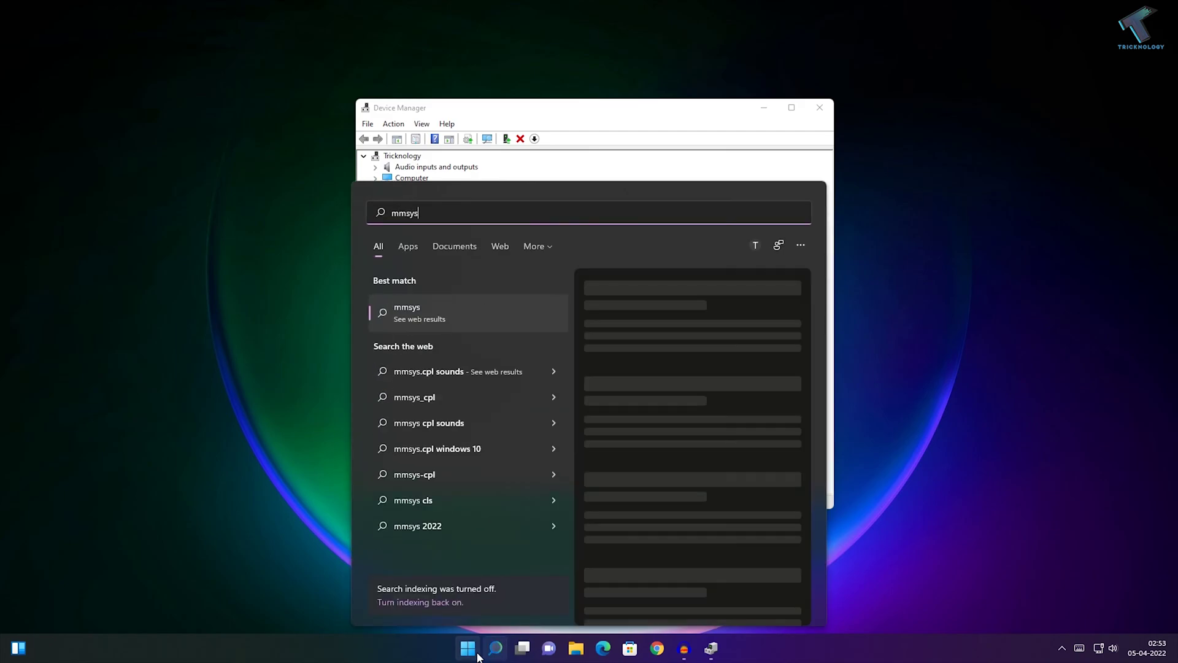
type(".cpl")
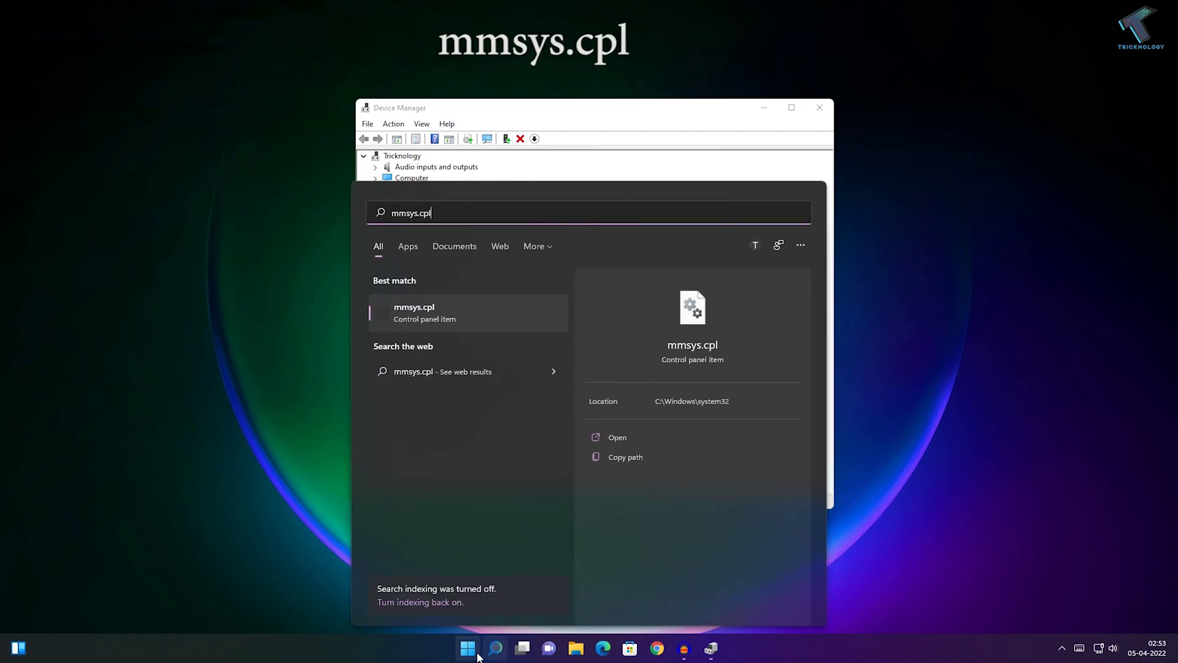
key("Return")
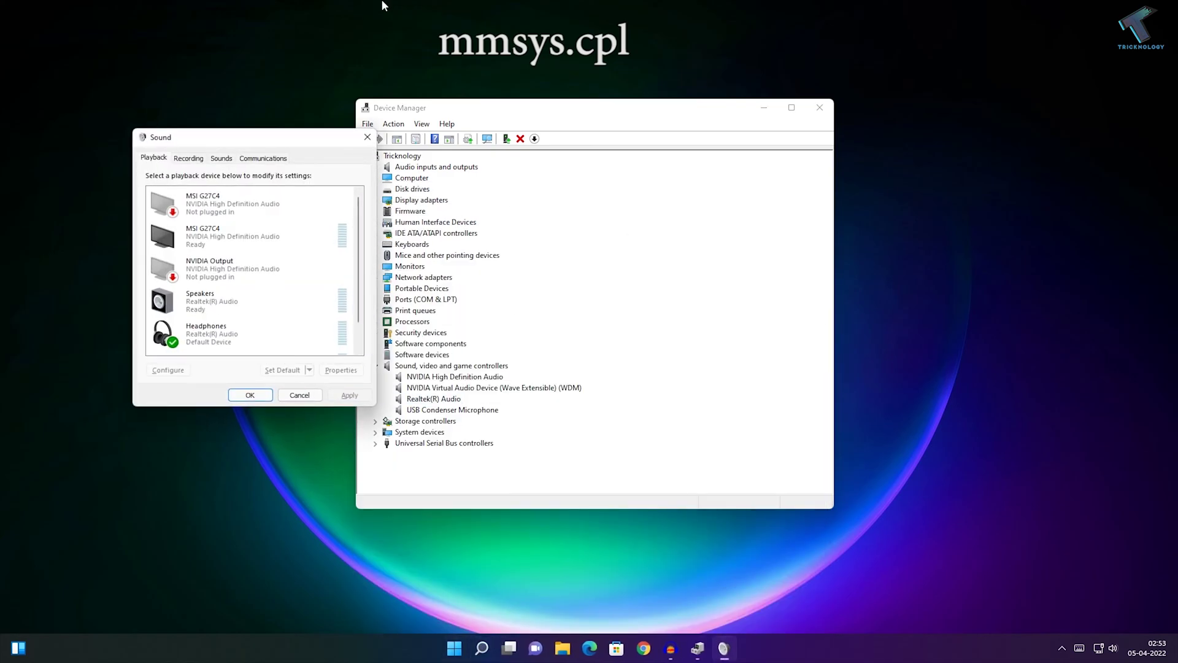
left_click_drag(238, 143, 608, 171)
scroll(629, 270, "down", 2)
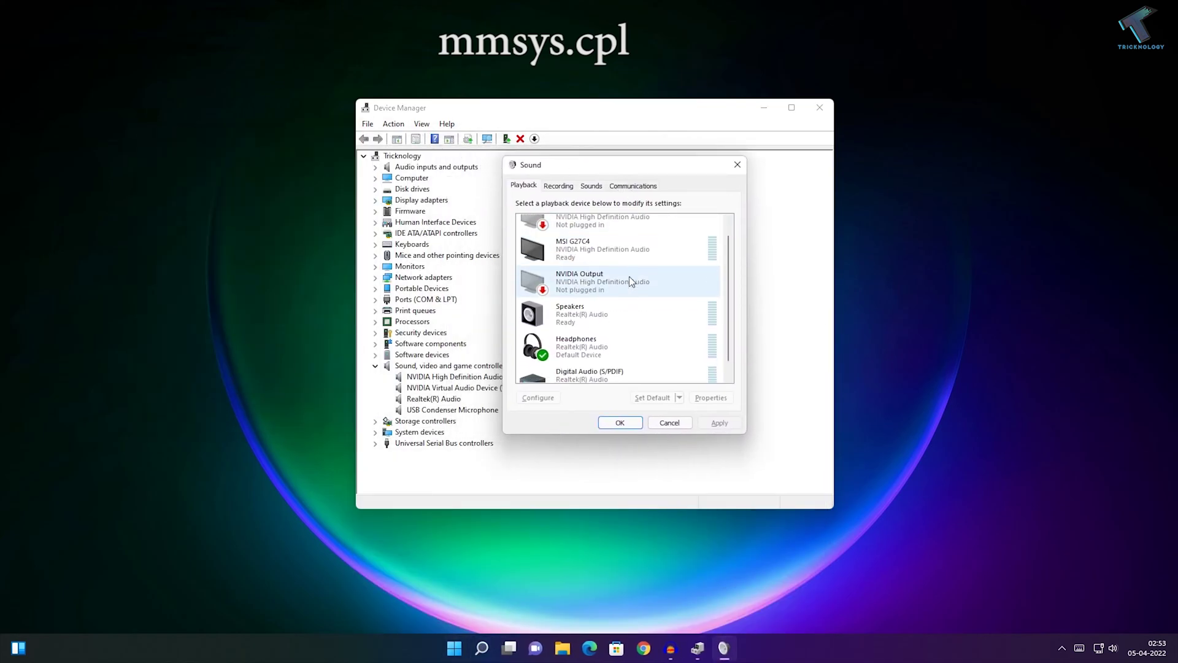
- In Speakers properties, disable all enhancements and turn off apps' exclusive control of the device
double_click(634, 301)
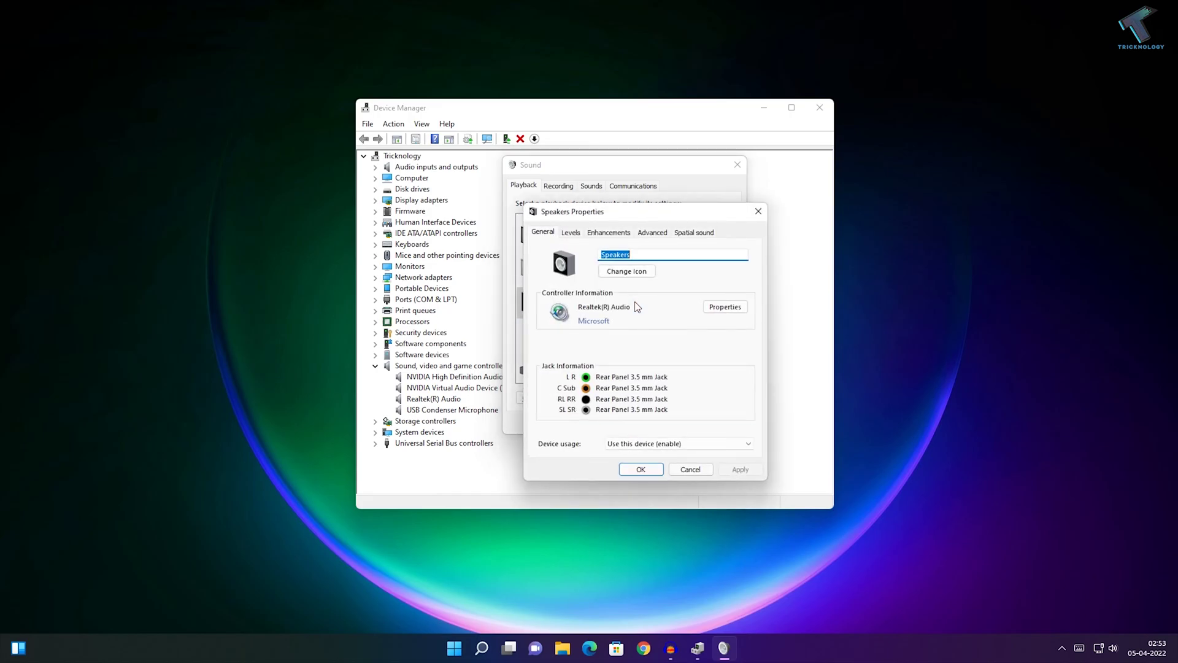
left_click_drag(626, 213, 589, 212)
left_click(574, 232)
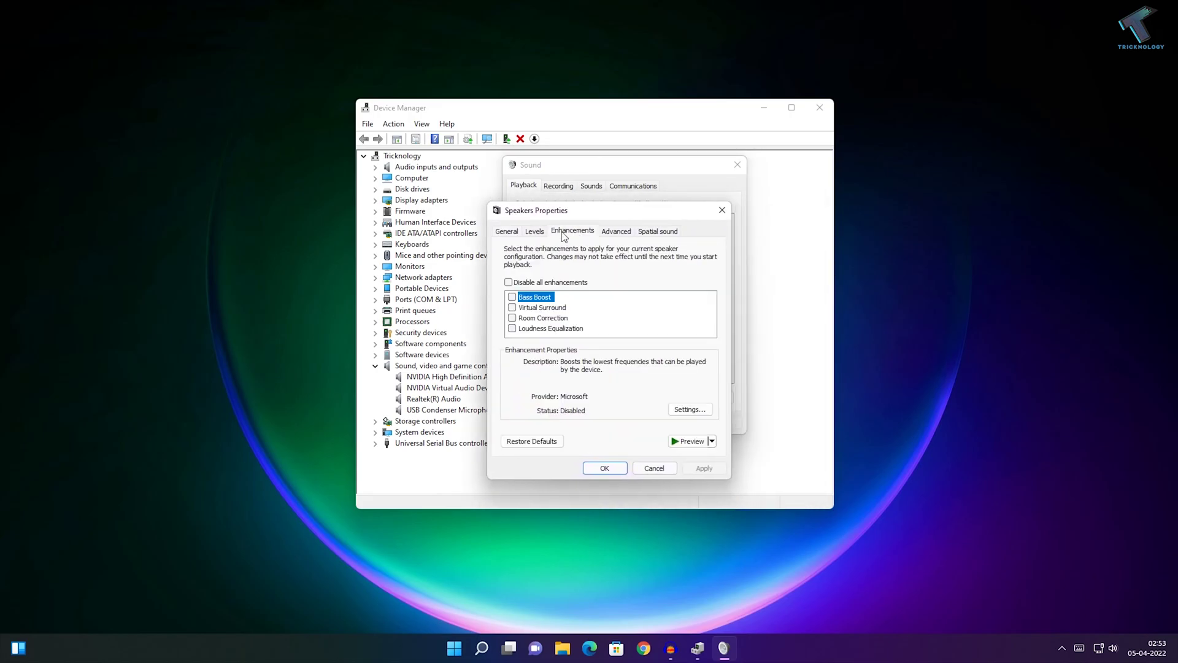
left_click(533, 283)
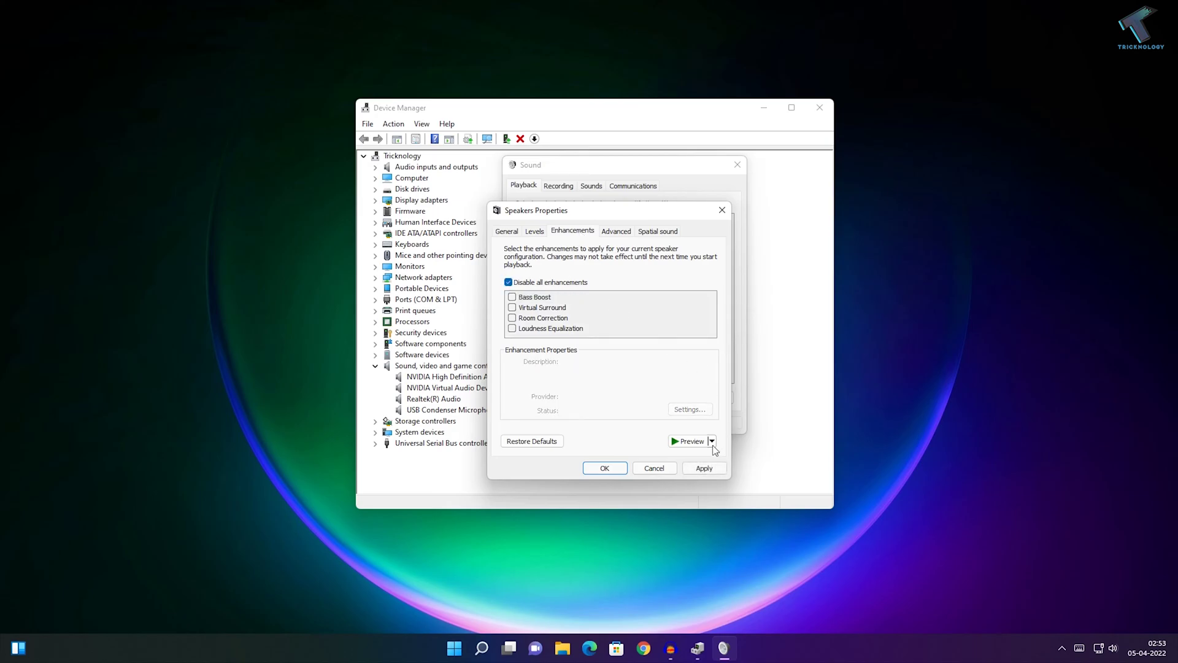
left_click(712, 469)
left_click(616, 232)
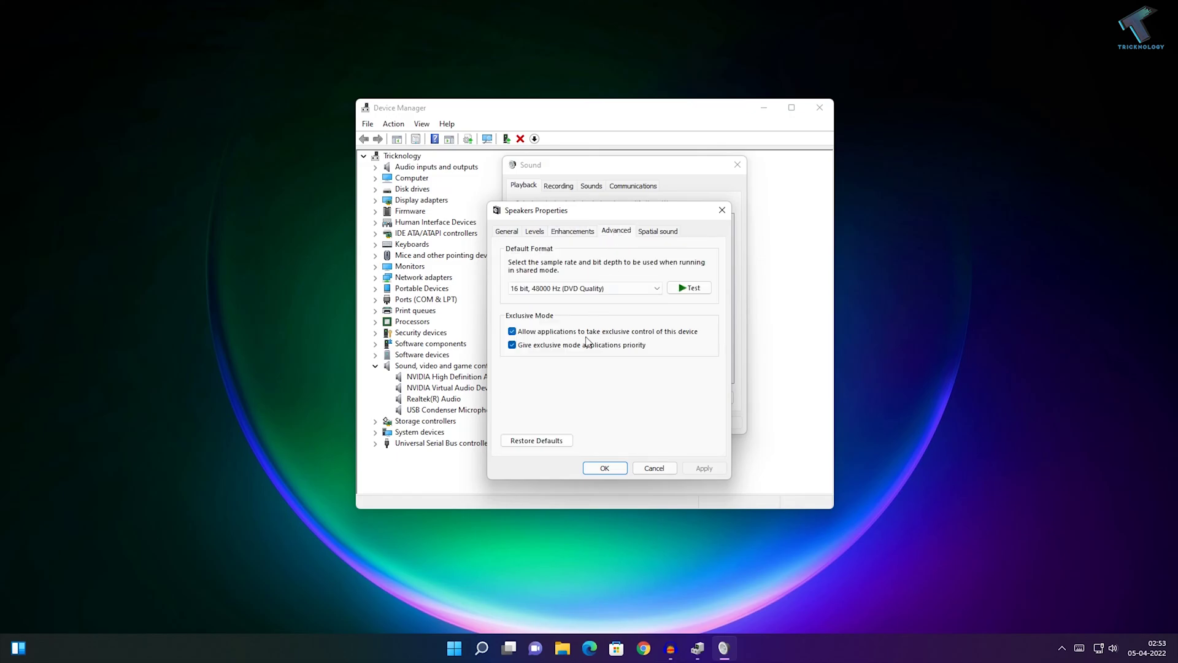
left_click(518, 335)
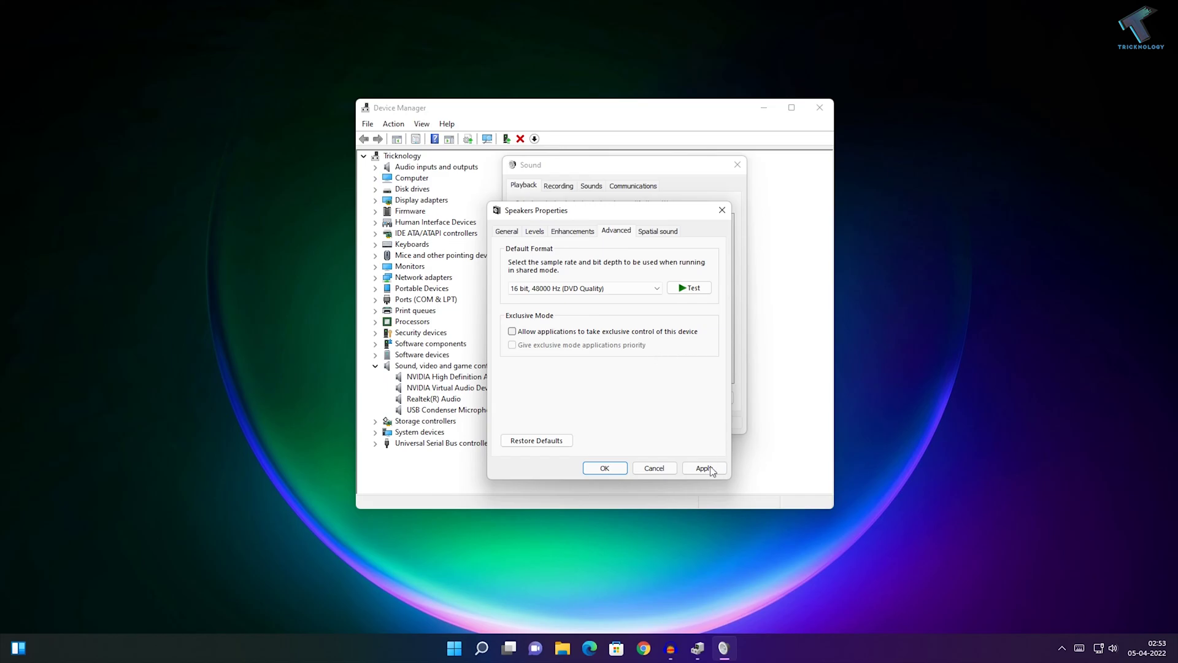
- Apply the Speakers Properties changes and close both it and the Sound dialog, back to Device Manager
left_click(605, 468)
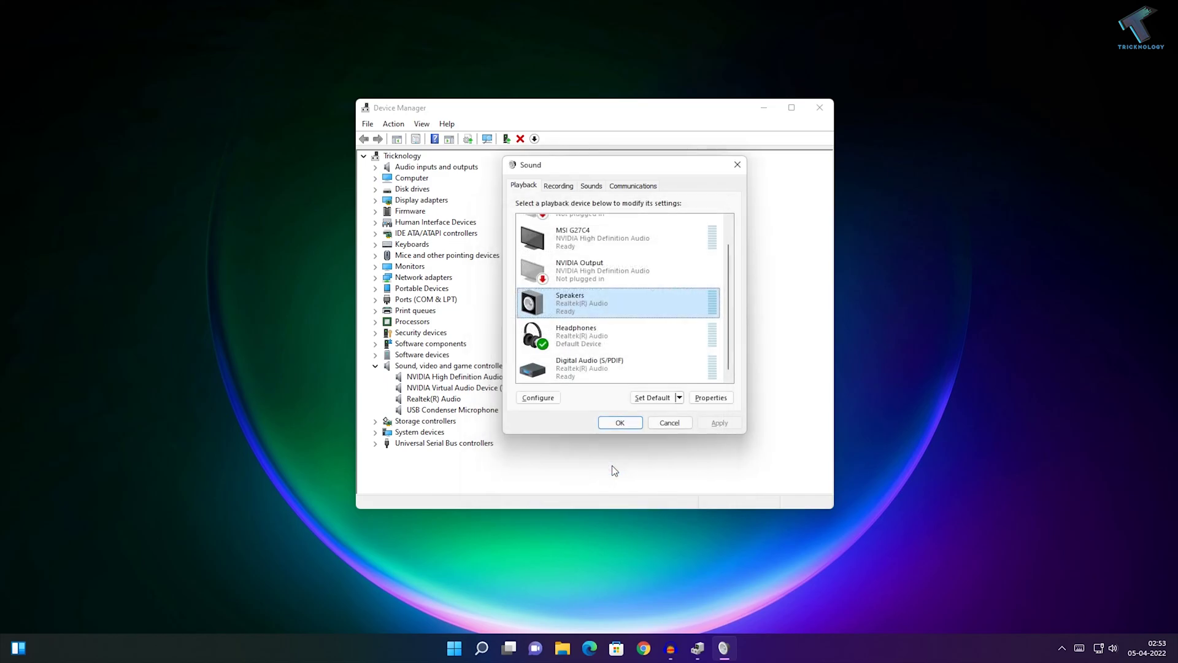
left_click(627, 425)
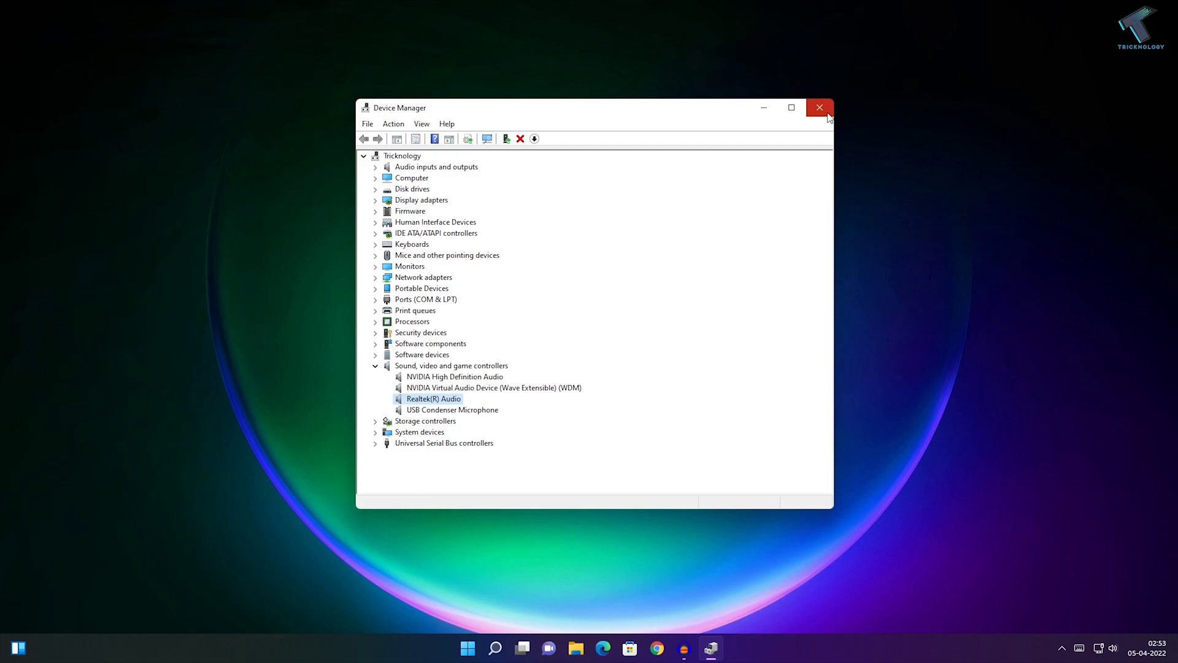
key("alt")
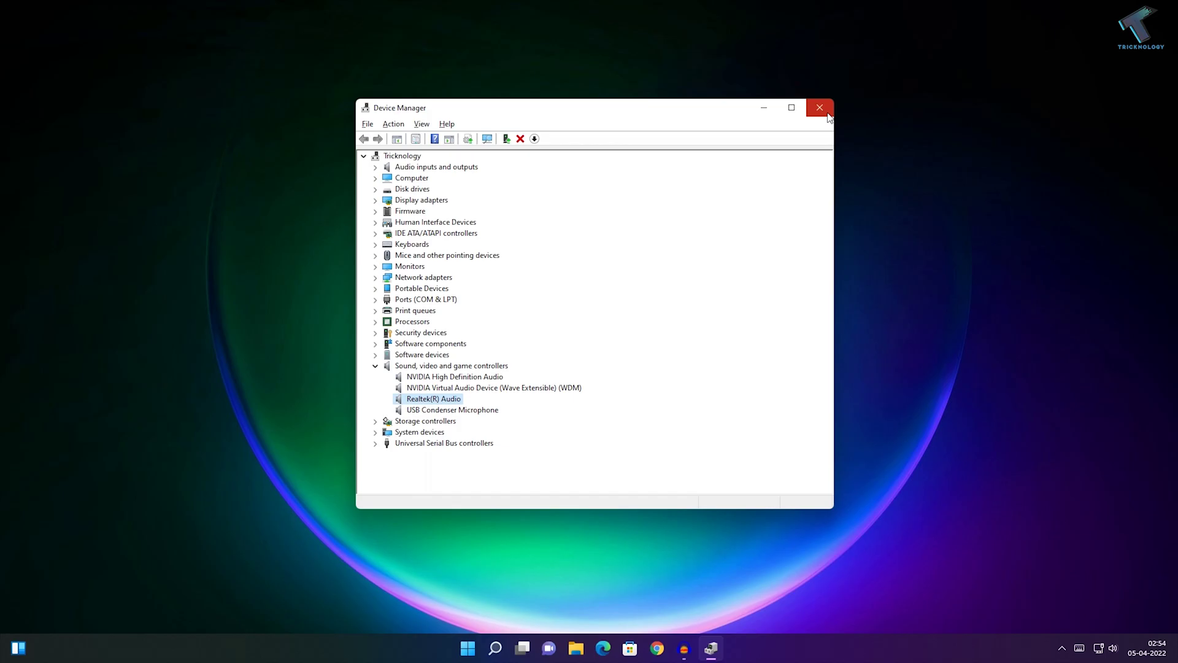